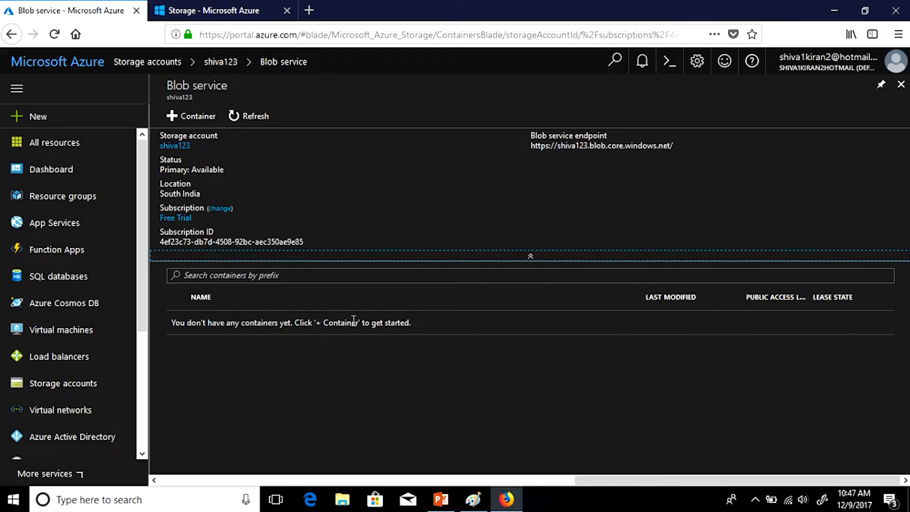
- Create a container named 'testcontainer' with Private public access level
left_click(174, 122)
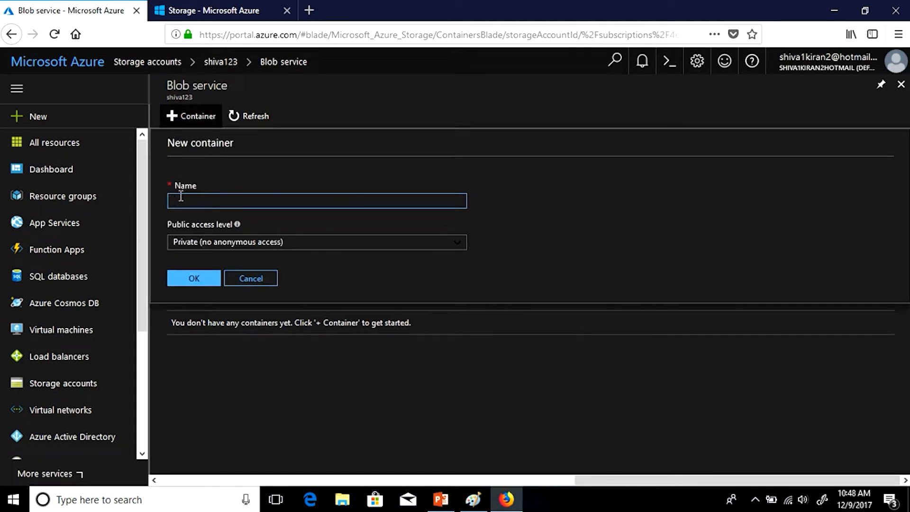
type("s")
key("BackSpace")
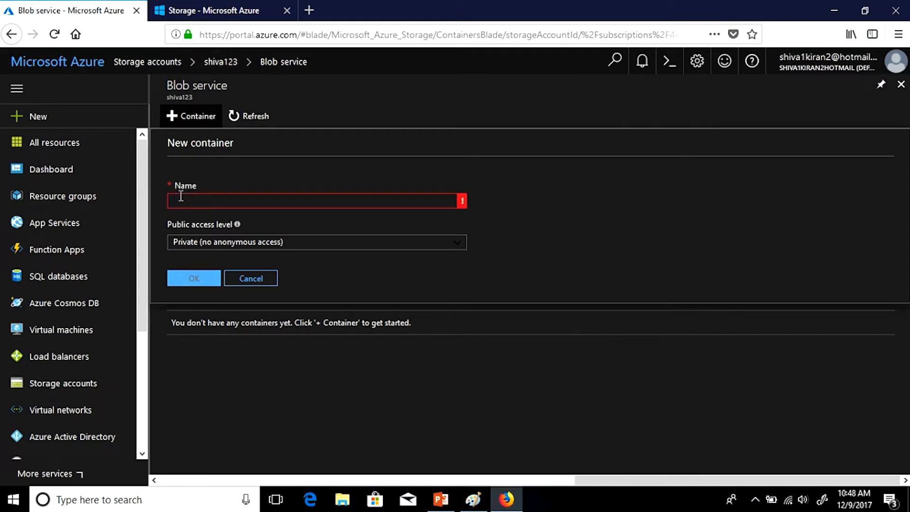
type("testcontainer")
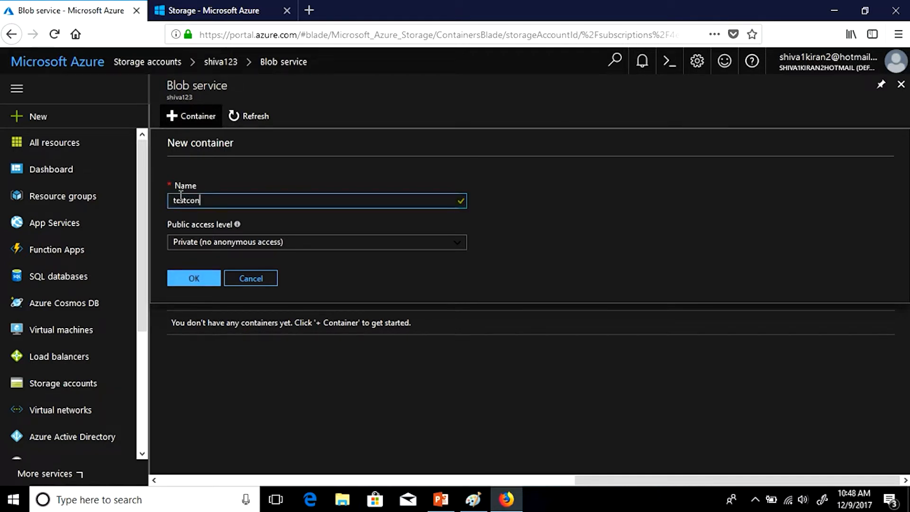
left_click(338, 194)
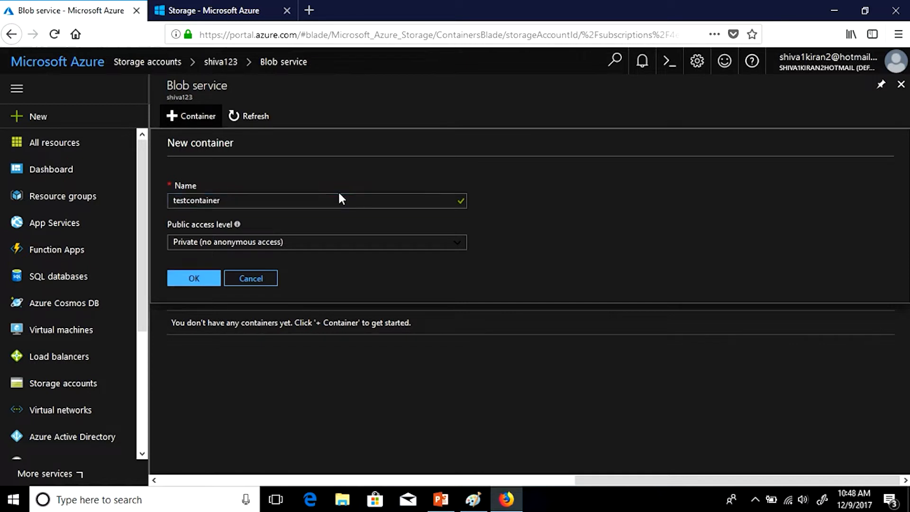
left_click(306, 243)
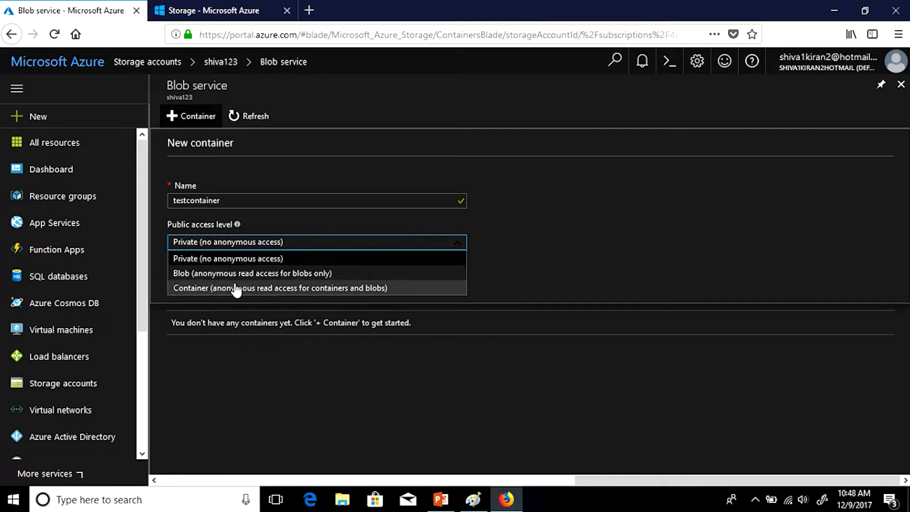
left_click(224, 258)
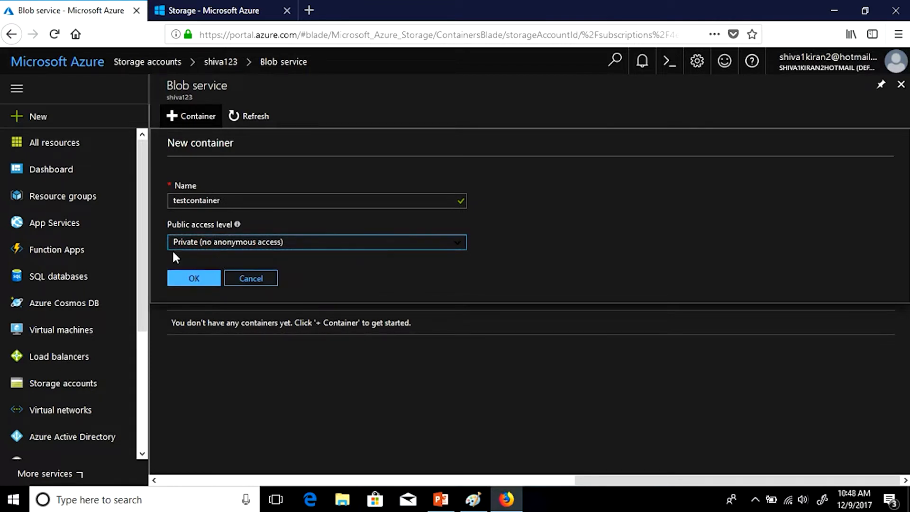
left_click(200, 278)
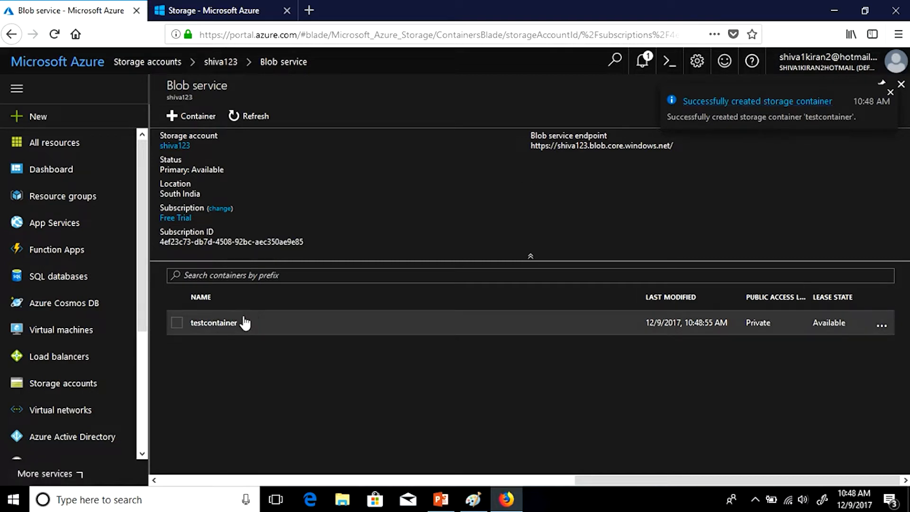
- Upload Capture.PNG from the Pictures folder into testcontainer
left_click(220, 321)
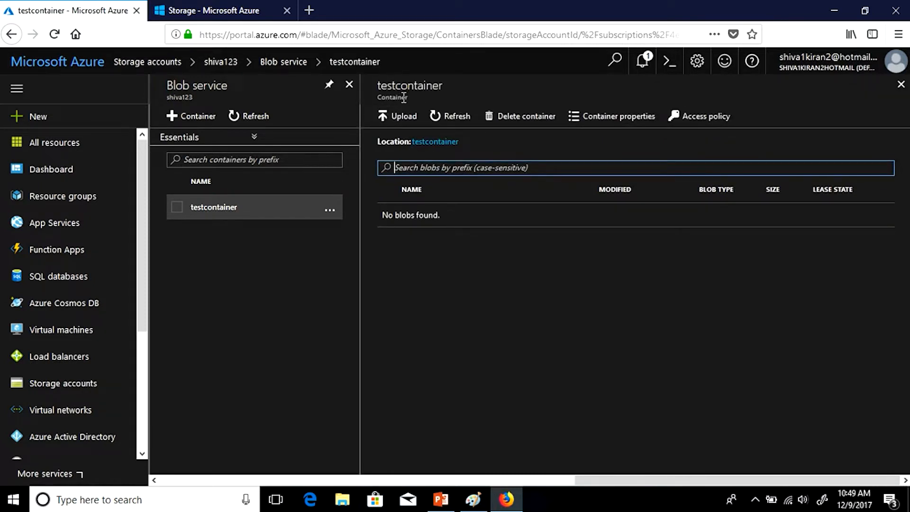
left_click(402, 123)
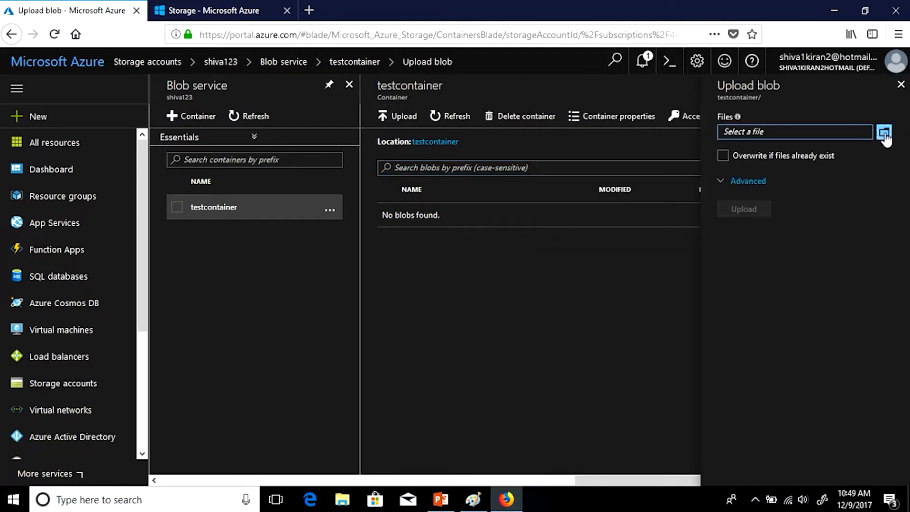
left_click(884, 133)
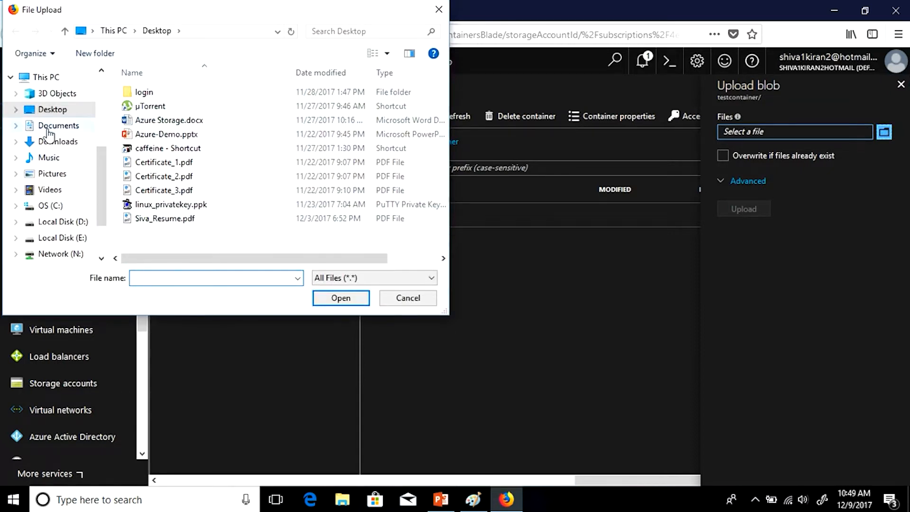
left_click(67, 141)
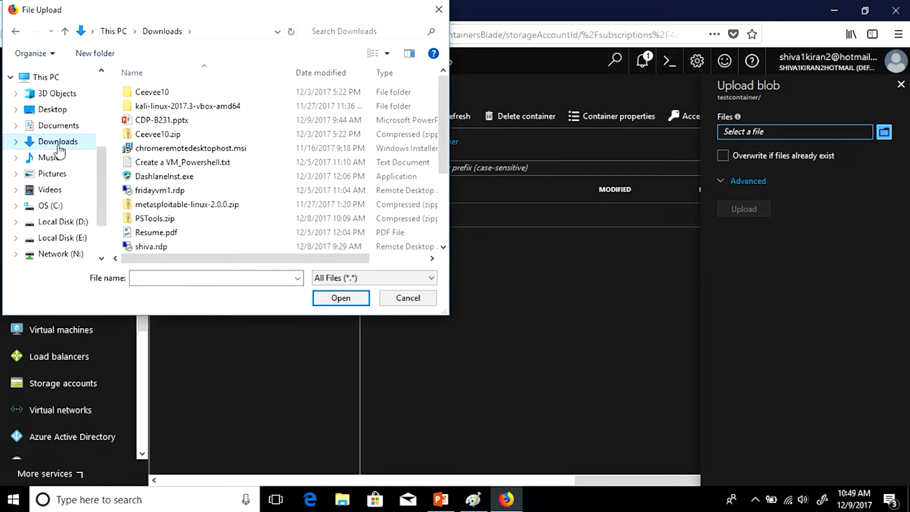
left_click(57, 173)
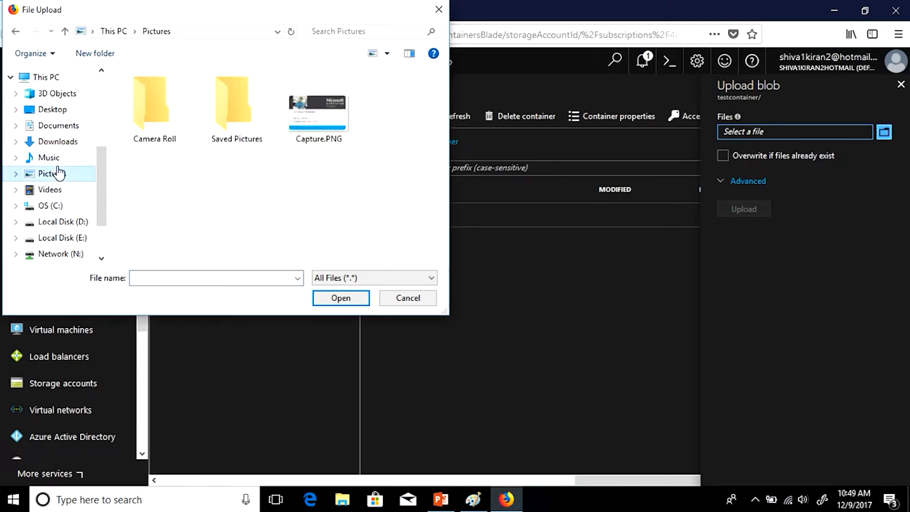
double_click(315, 111)
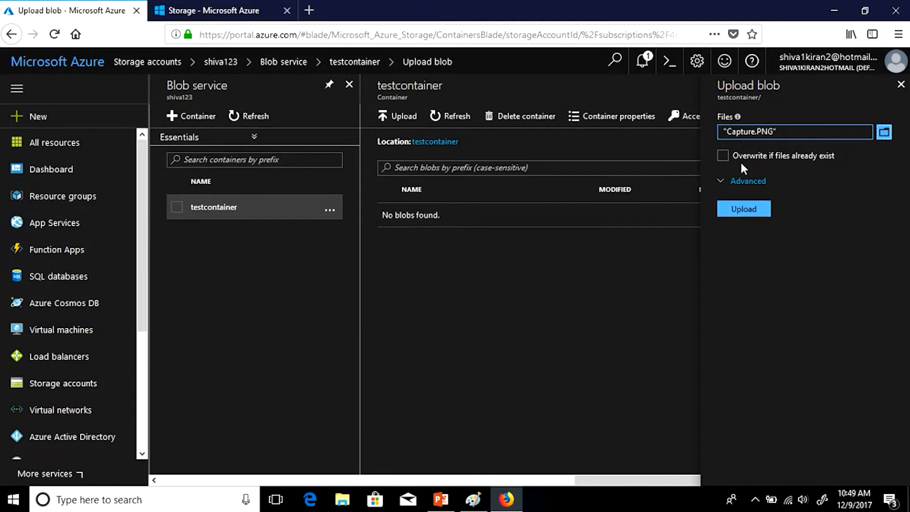
left_click(750, 211)
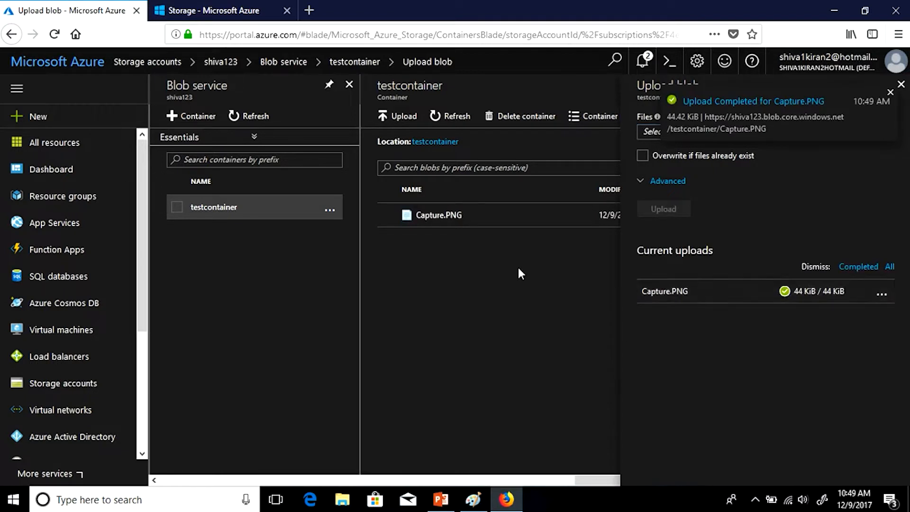
- Copy Capture.PNG's blob URL from its properties and open a new browser tab
left_click(900, 84)
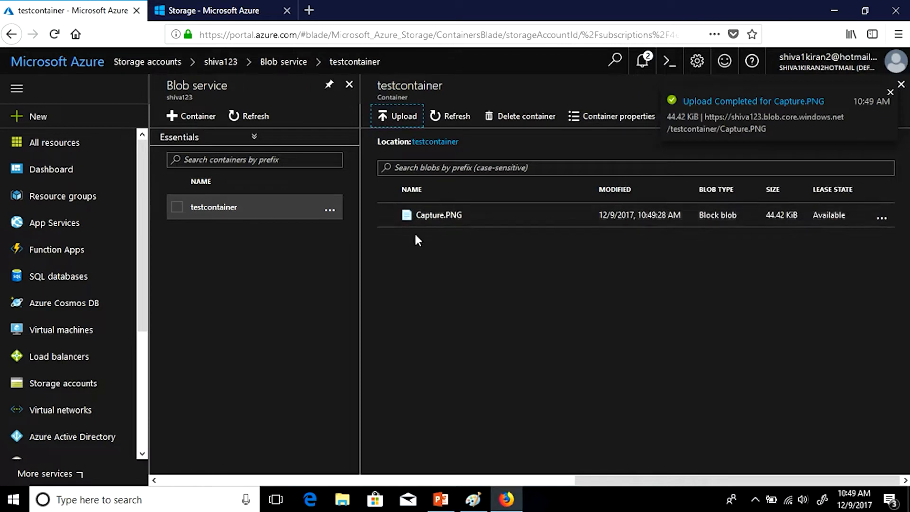
left_click(472, 231)
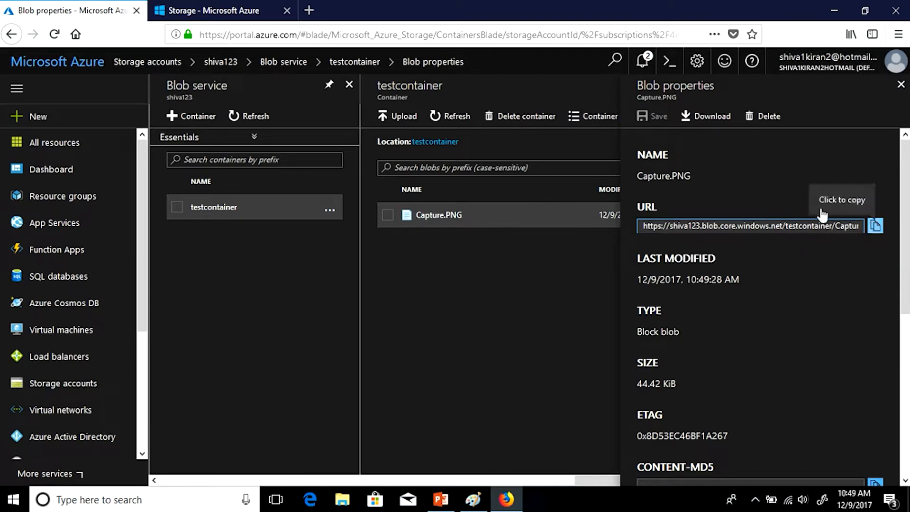
left_click(876, 226)
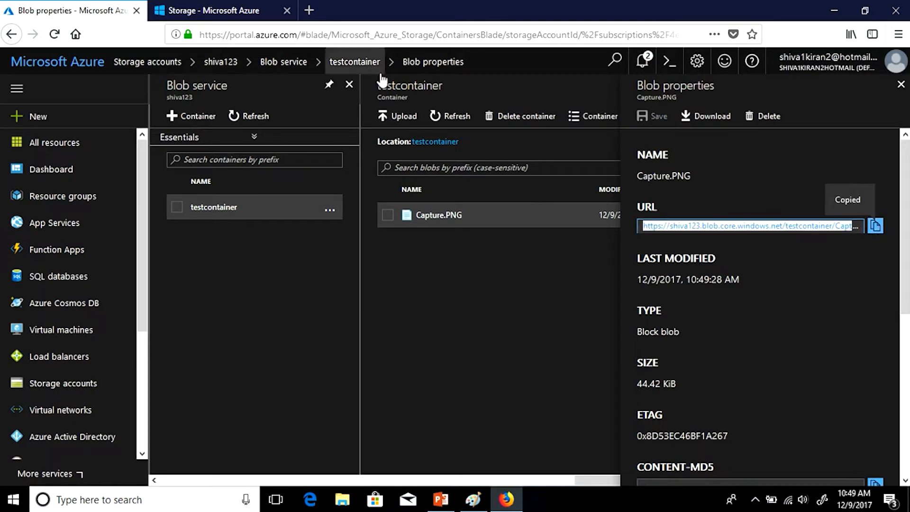
left_click(310, 12)
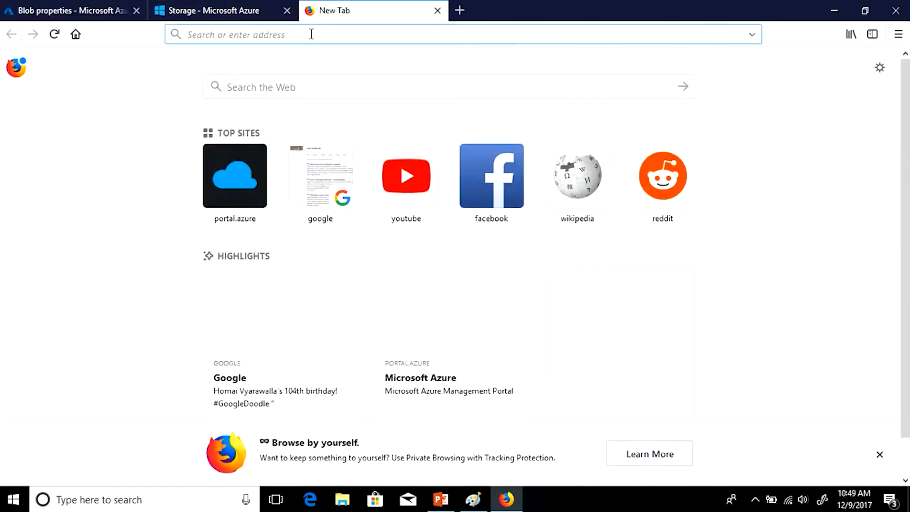
- Load the copied blob URL, which returns ResourceNotFound, then return to the blob properties tab
key("ctrl+v")
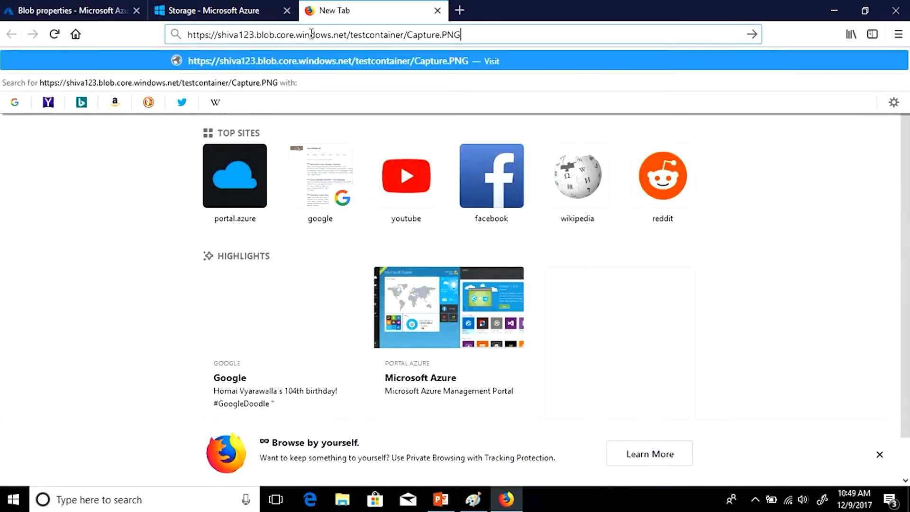
key("Return")
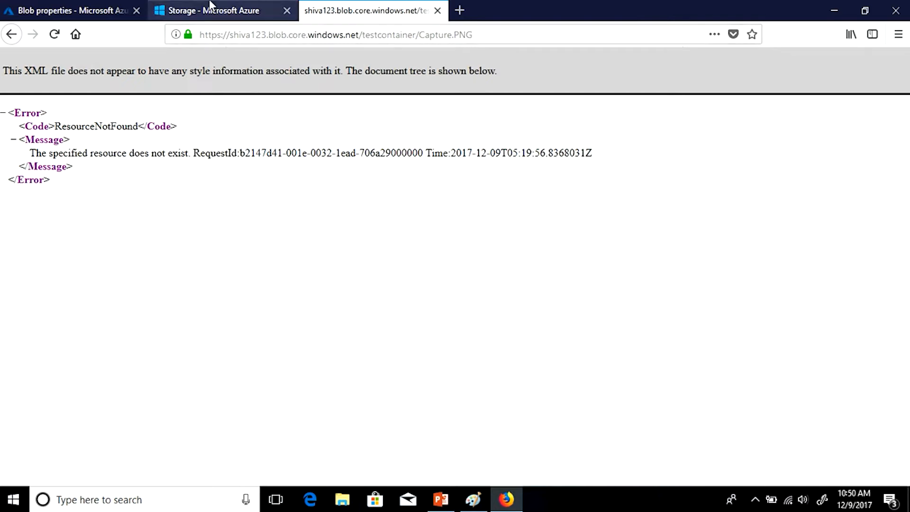
left_click(71, 11)
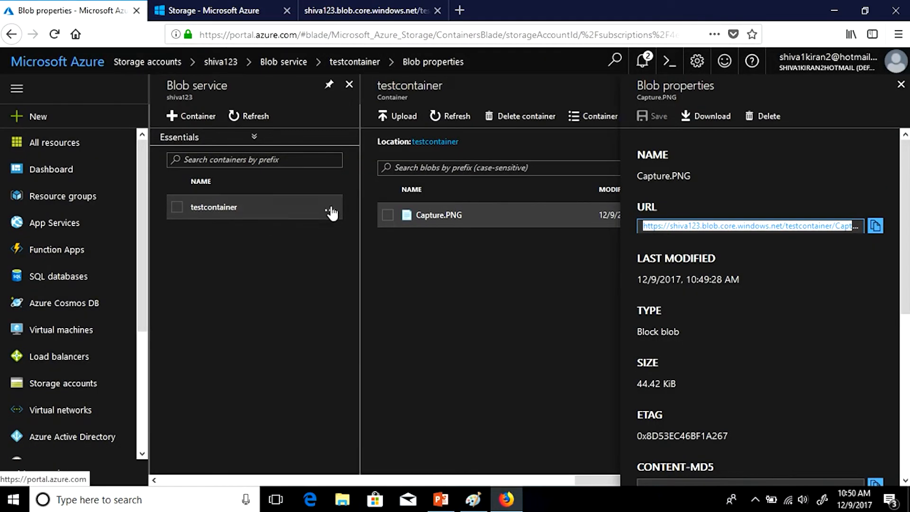
- Close, reopen and close Capture.PNG's properties to show testcontainer's blob list
left_click(441, 223)
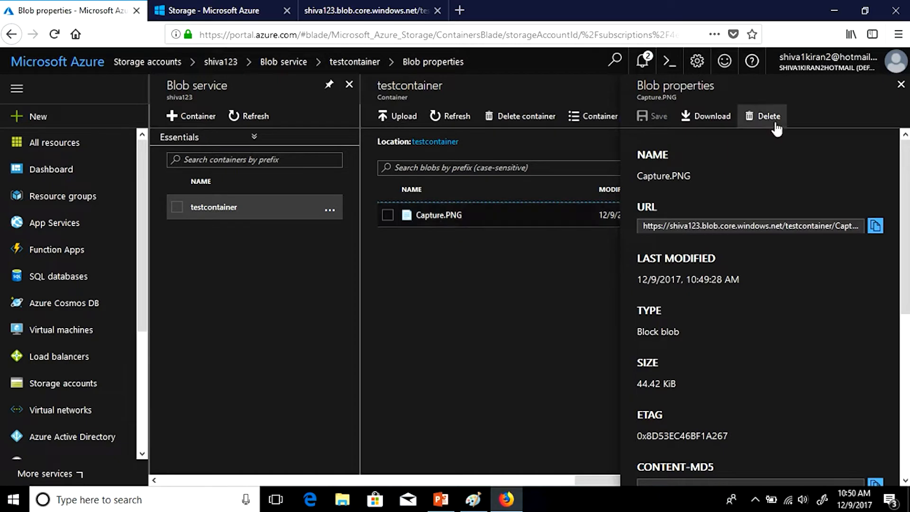
left_click(901, 85)
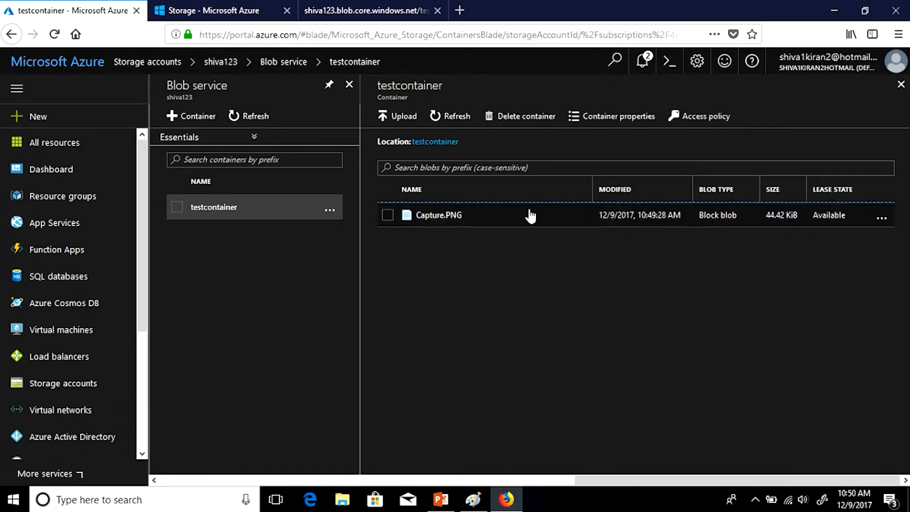
left_click(502, 215)
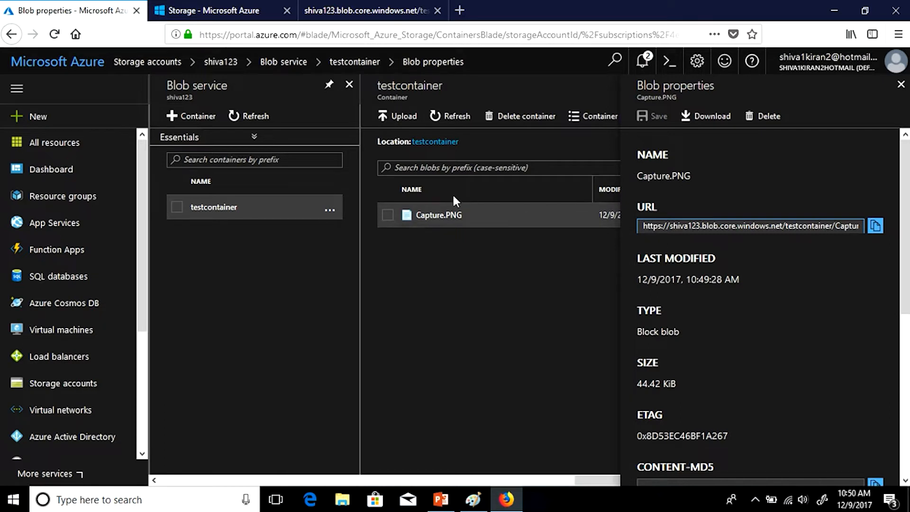
left_click(901, 84)
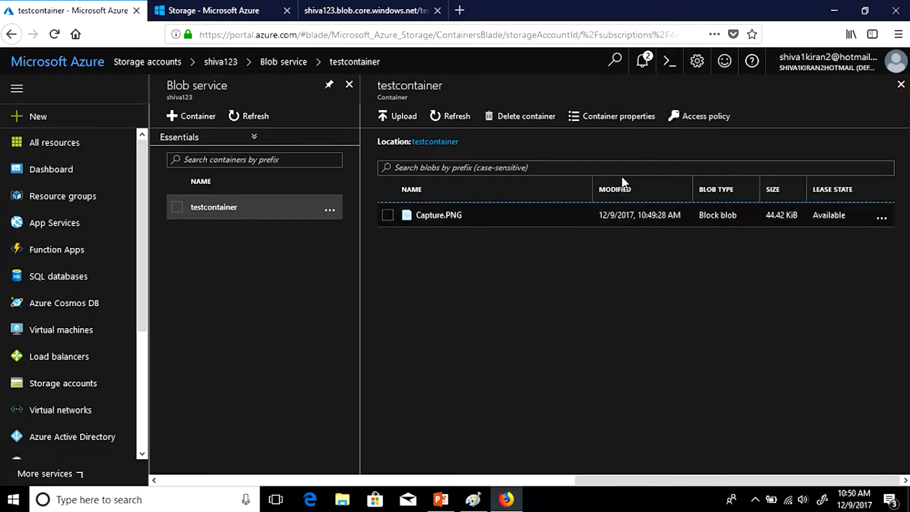
- Change testcontainer's public access level to Container (anonymous read for containers and blobs) and save
left_click(701, 117)
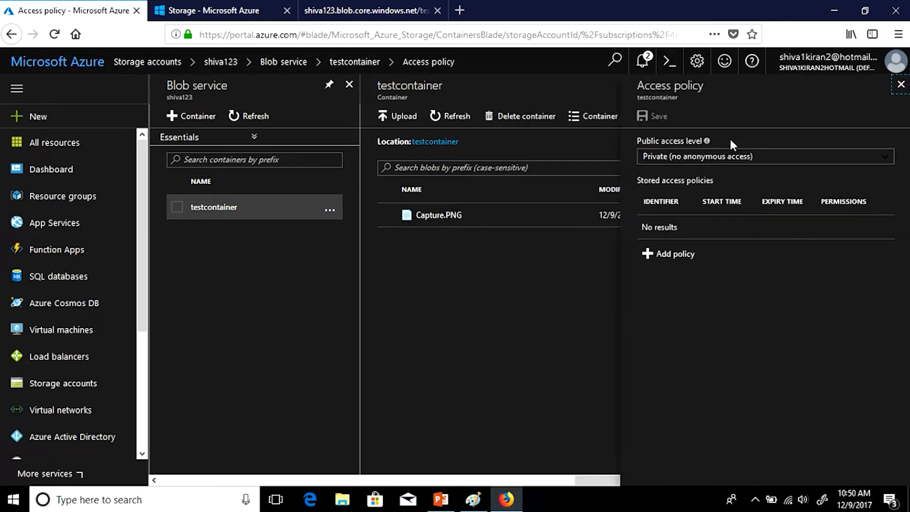
left_click(717, 161)
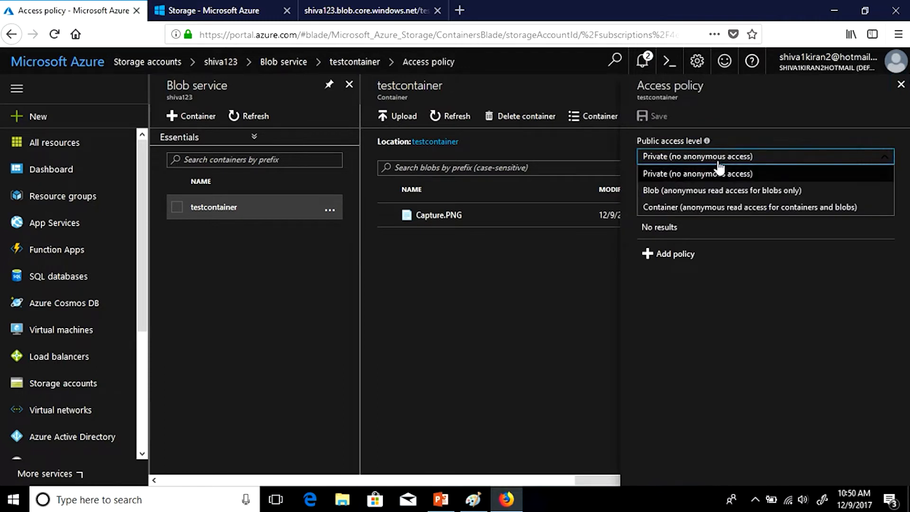
left_click(706, 208)
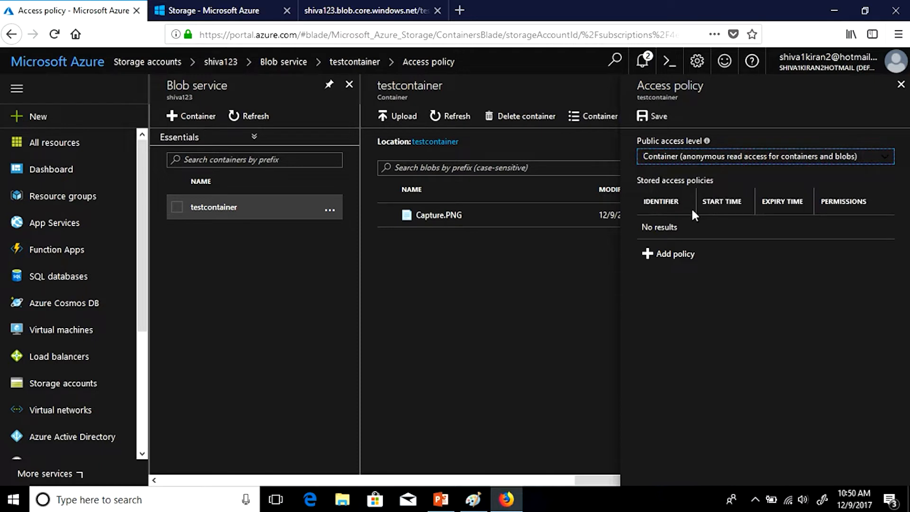
left_click(647, 115)
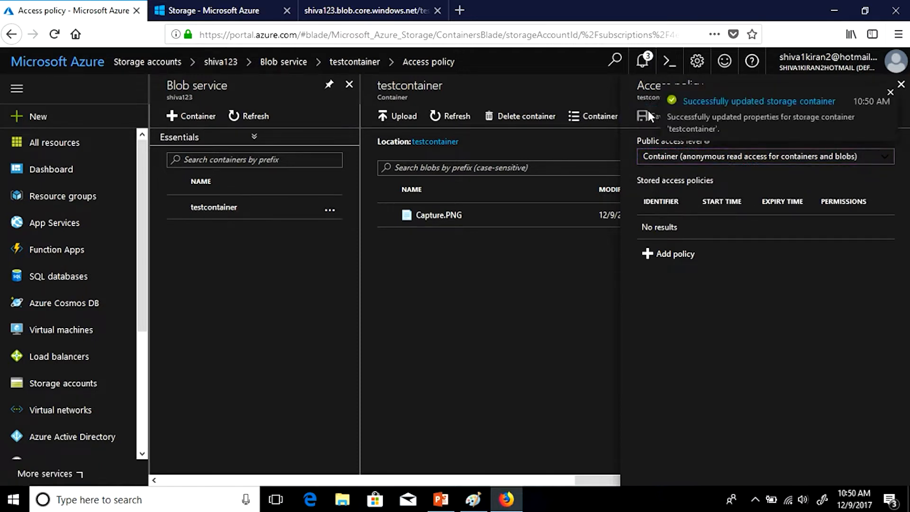
left_click(901, 84)
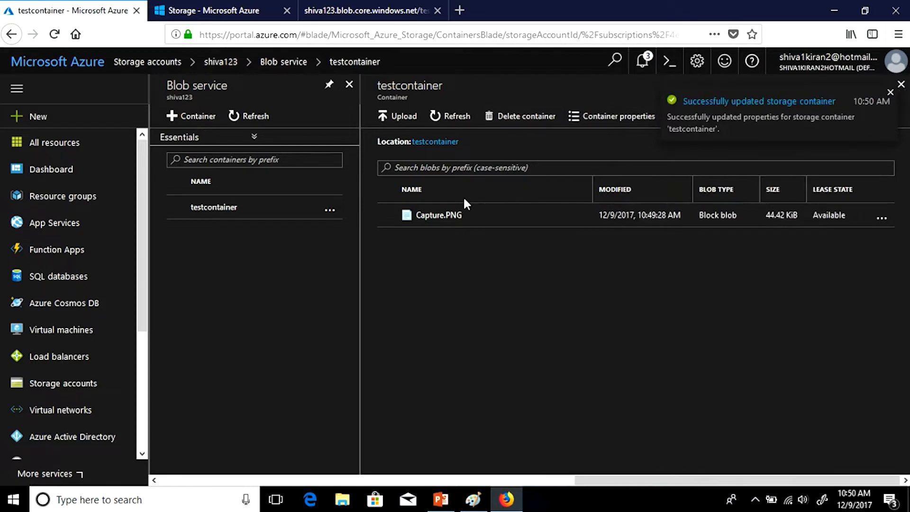
- Copy Capture.PNG's blob URL again from its properties
left_click(443, 216)
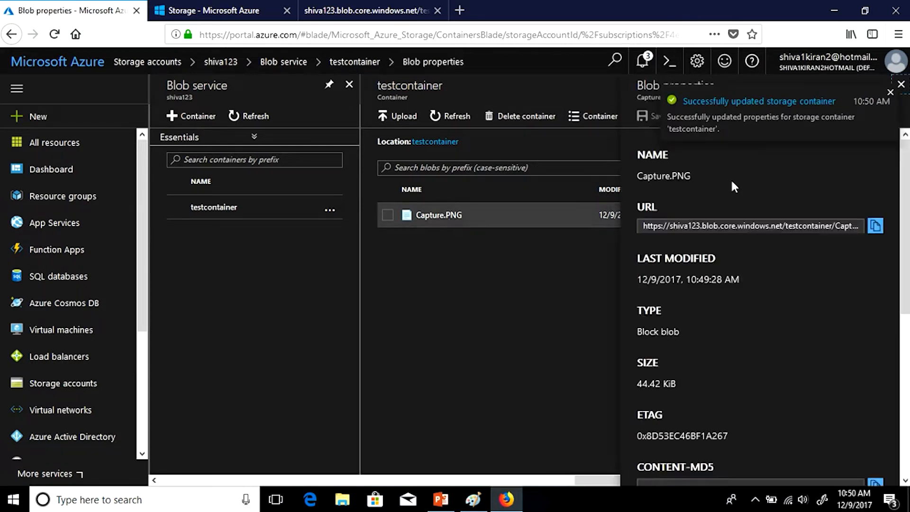
left_click(875, 228)
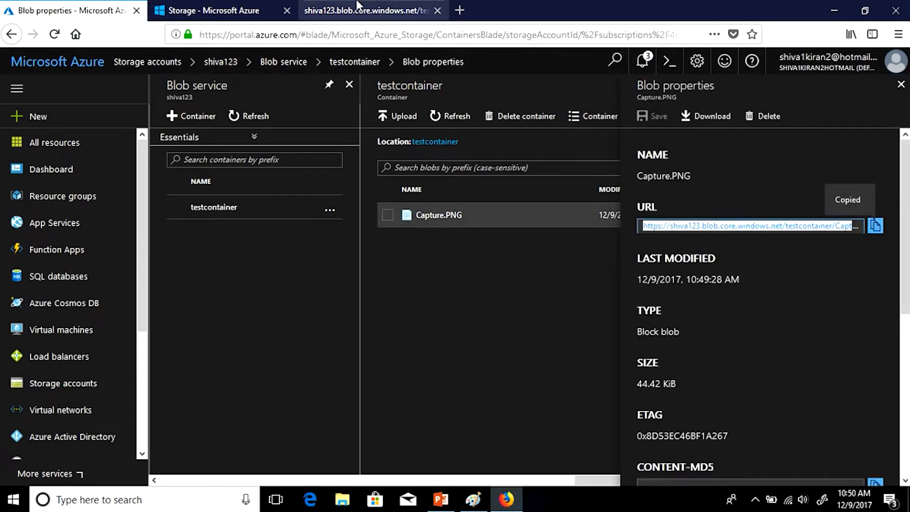
left_click(365, 11)
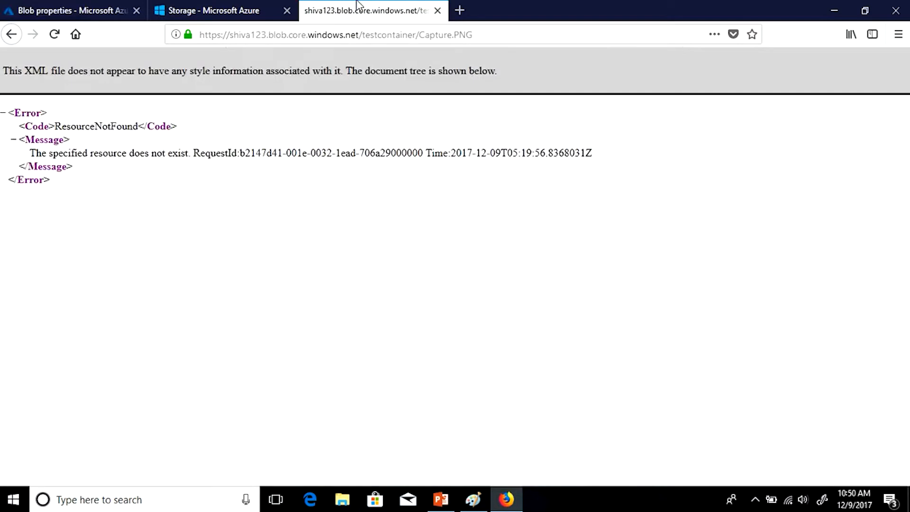
- Reload the blob URL tab to display the Capture.PNG image, then return to blob properties
left_click(54, 35)
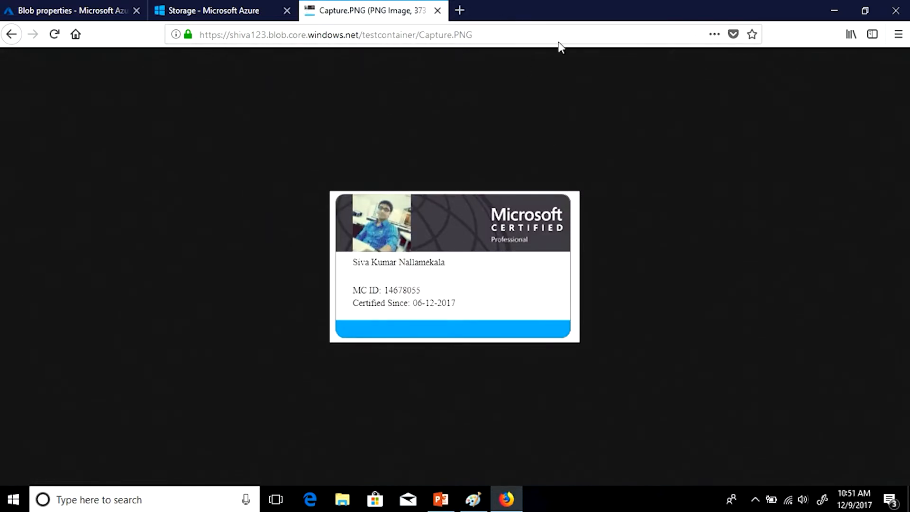
left_click(506, 30)
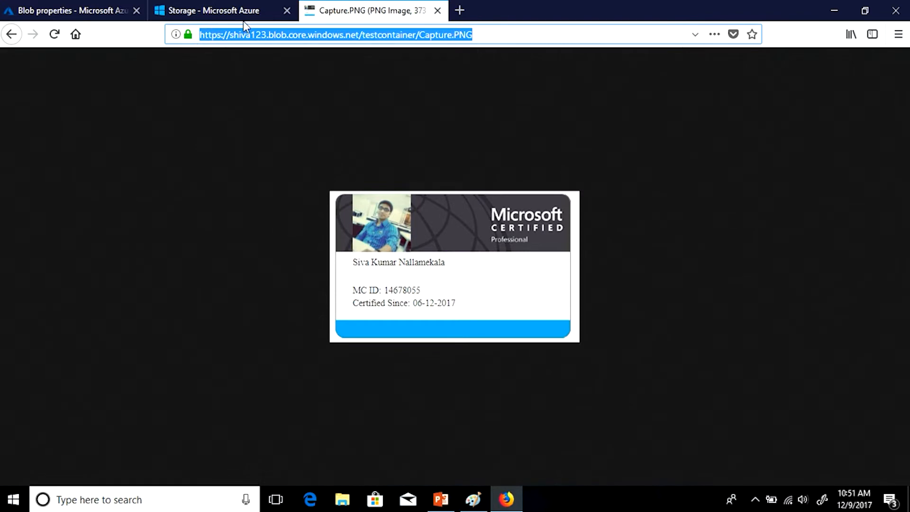
left_click(227, 12)
left_click(79, 5)
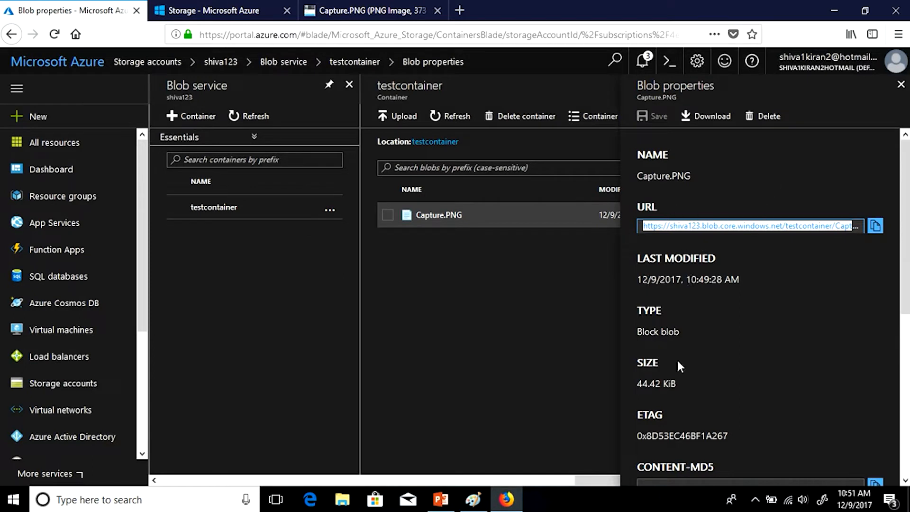
- Close Capture.PNG's properties and switch to PowerPoint's 'Blob Storage Concepts' slide
left_click(901, 83)
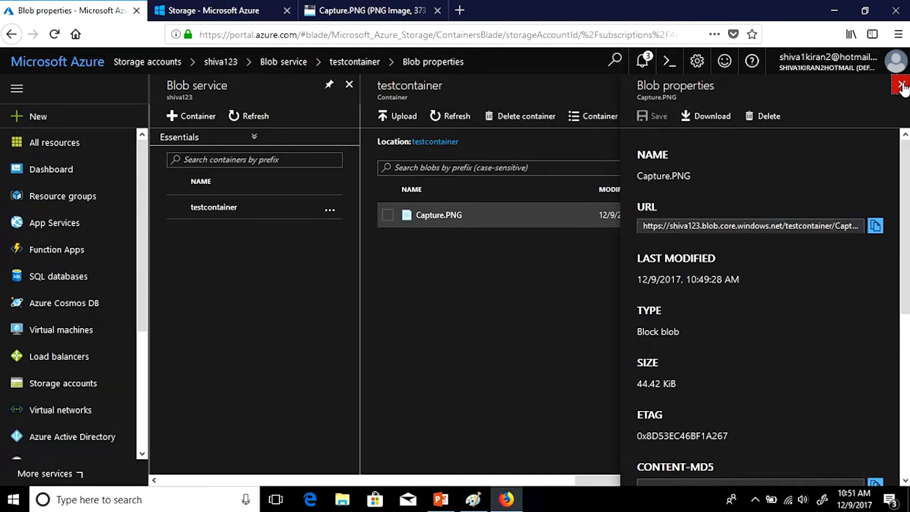
left_click(552, 219)
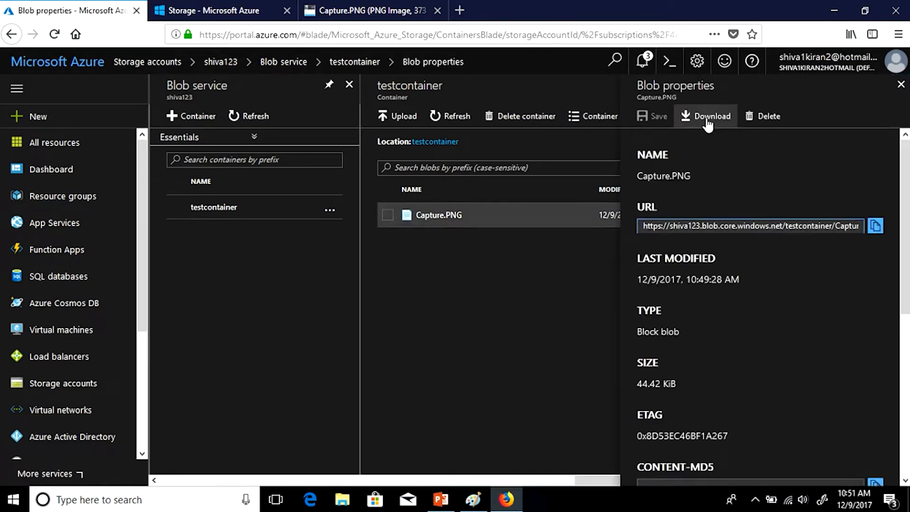
left_click(901, 84)
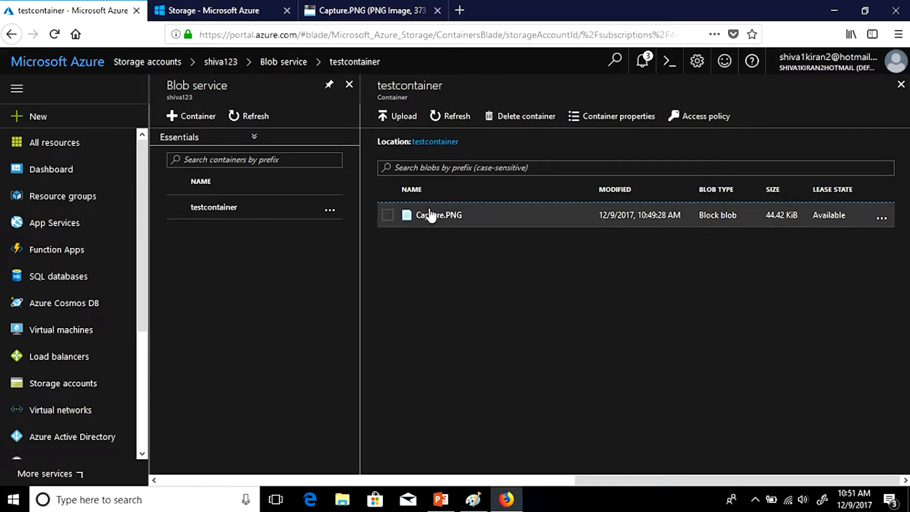
left_click(441, 499)
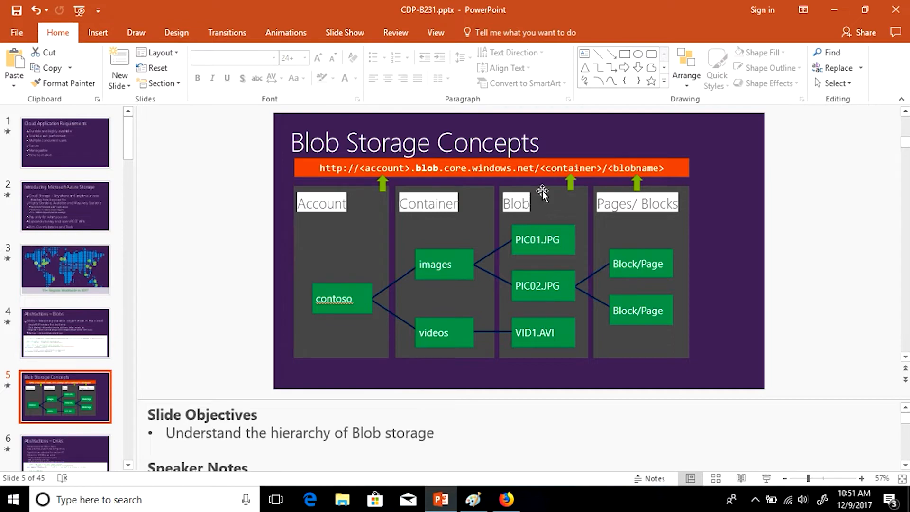
- Return to the Azure portal and open, then close, Capture.PNG's properties
left_click(834, 9)
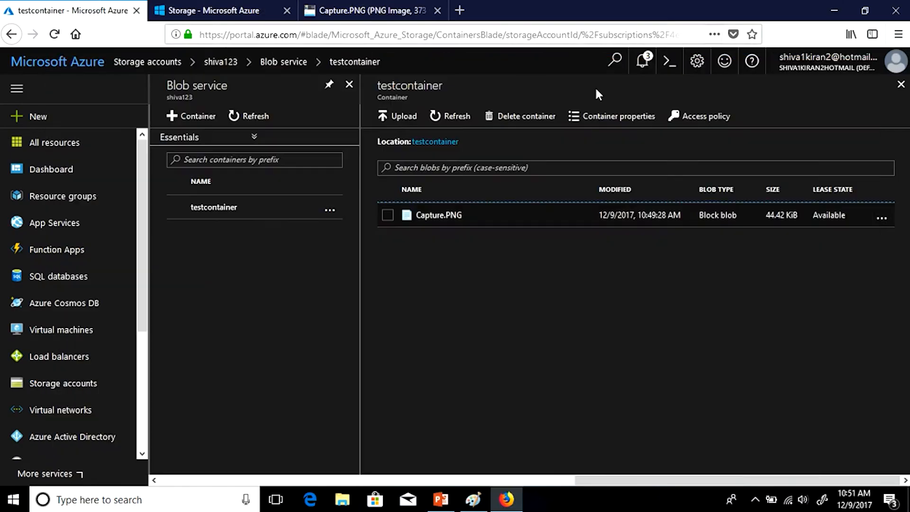
left_click(451, 218)
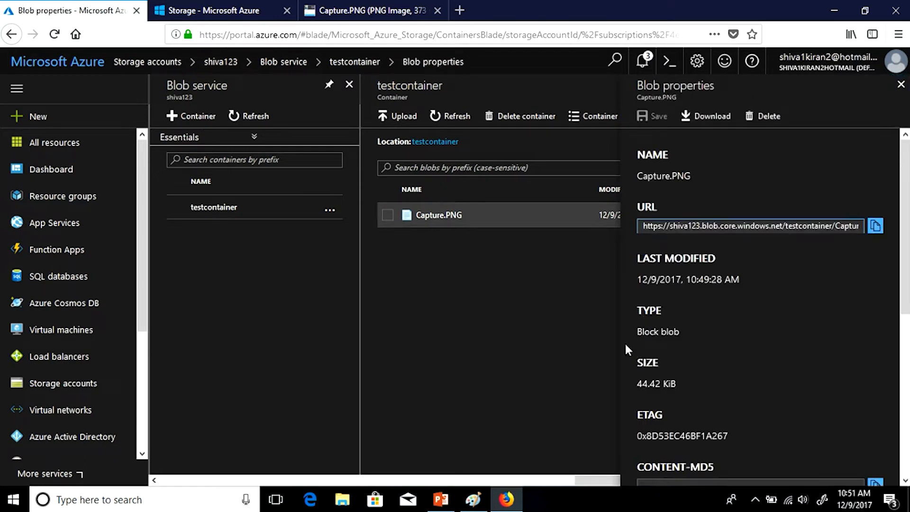
left_click(901, 83)
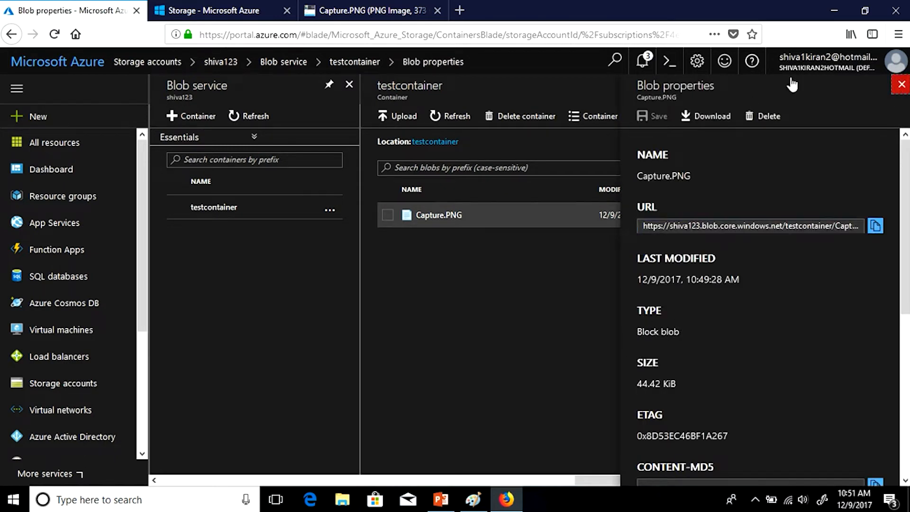
- Start a testcontainer upload with advanced options shown, choosing Capture.PNG from Pictures
left_click(398, 120)
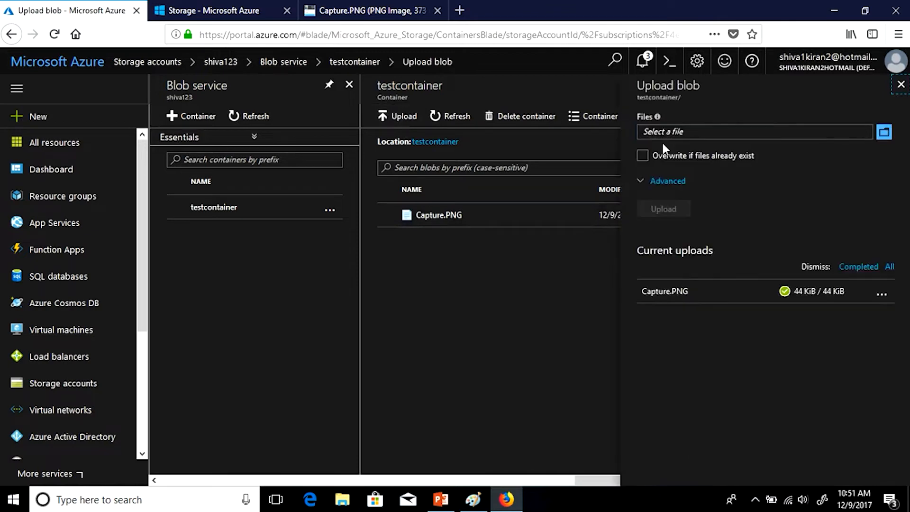
left_click(639, 180)
left_click(884, 132)
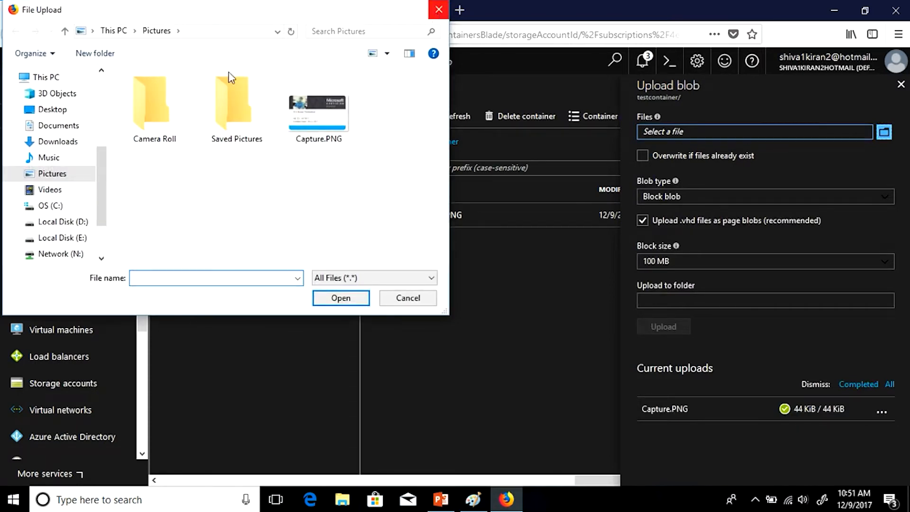
left_click(336, 138)
left_click(338, 299)
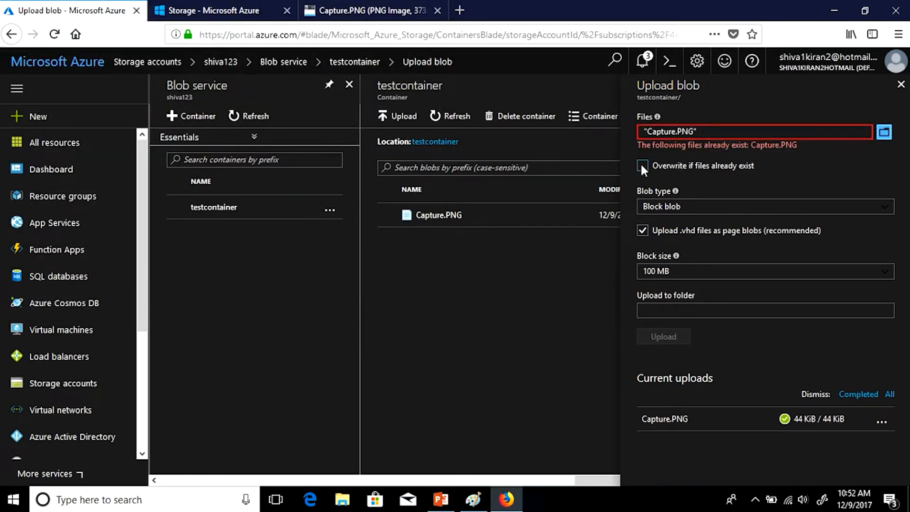
- Enable overwriting the existing Capture.PNG and keep Block blob as the blob type
left_click(642, 165)
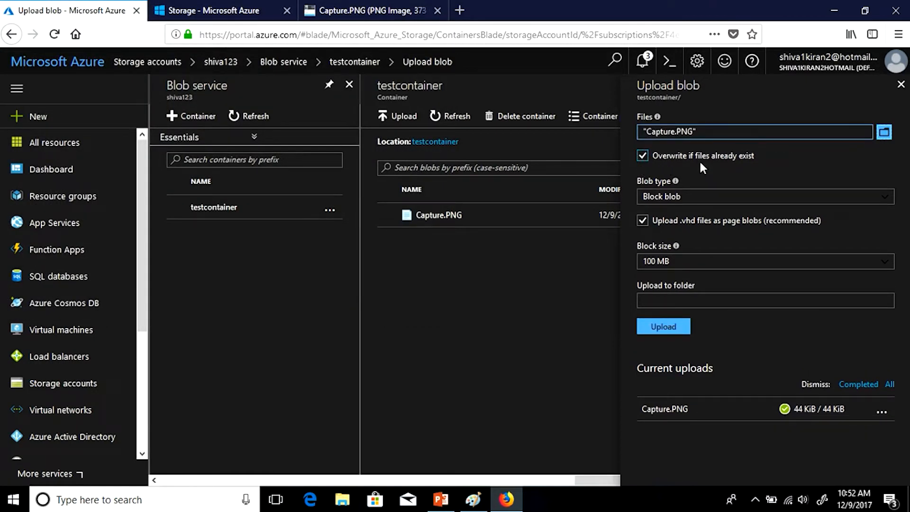
left_click(680, 202)
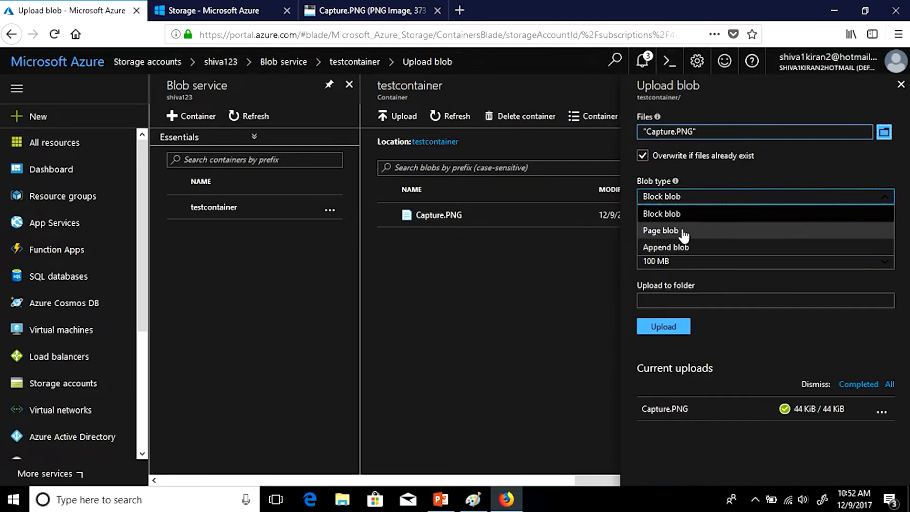
left_click(756, 163)
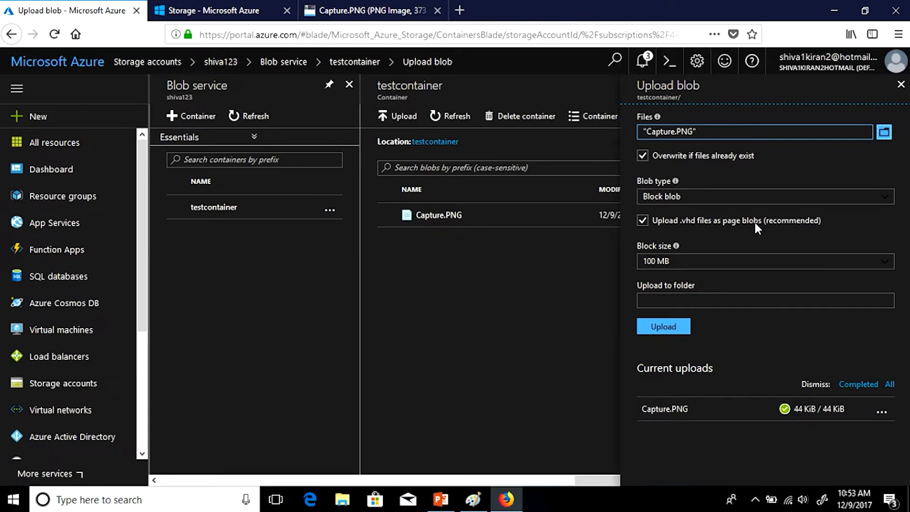
left_click(737, 203)
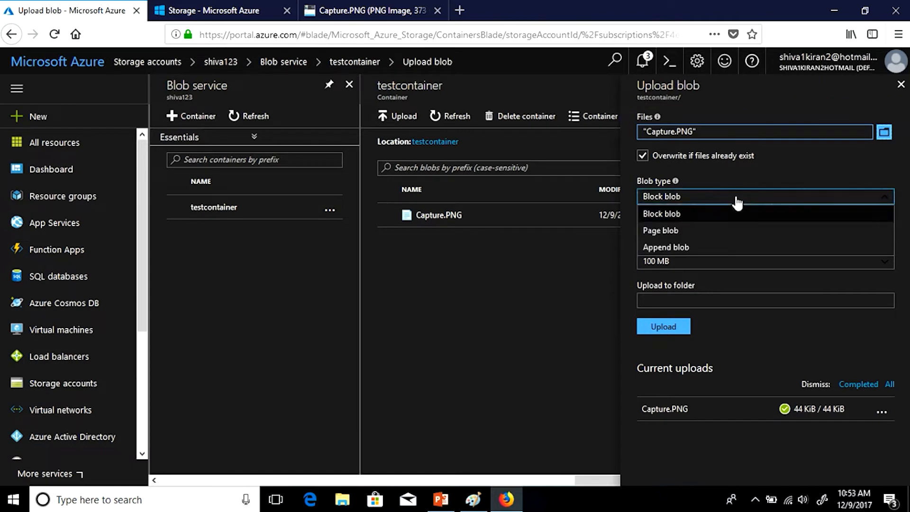
- Try Page blob, revert to Block blob, then set the Capture.PNG blob type to Append blob
left_click(657, 231)
left_click(675, 218)
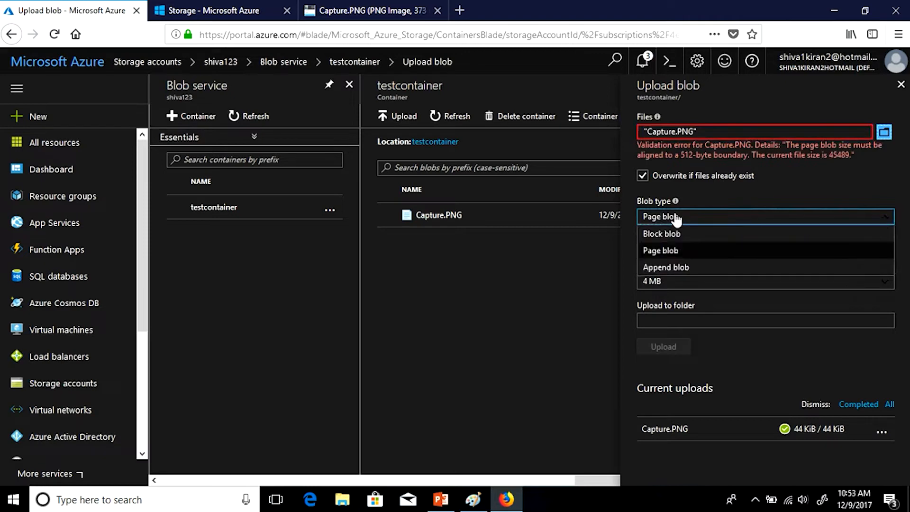
left_click(673, 234)
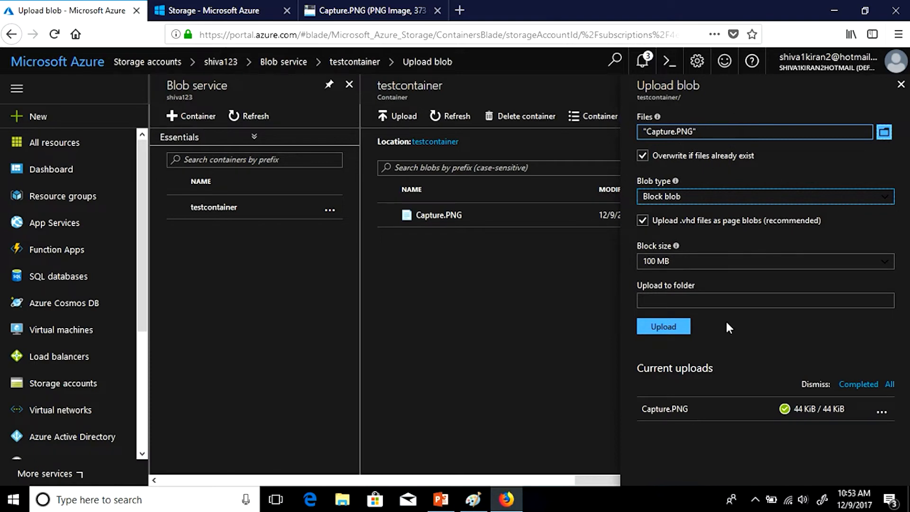
left_click(679, 197)
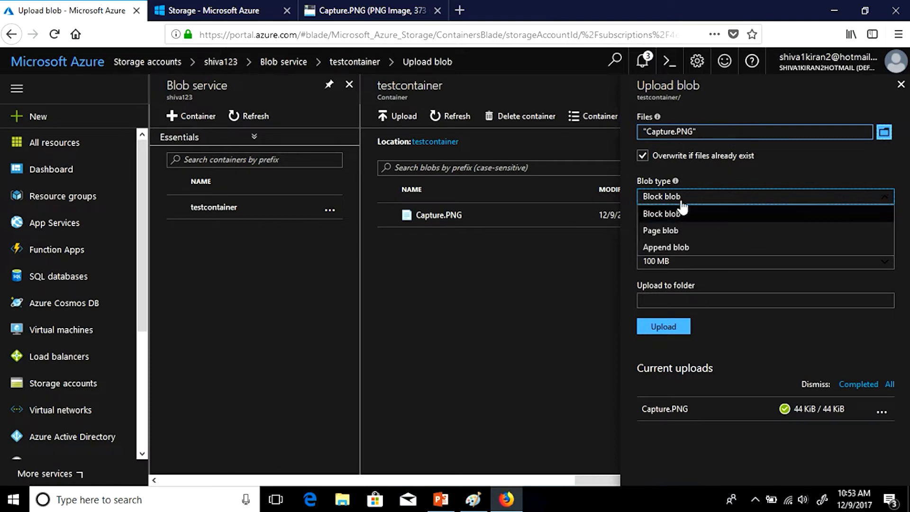
left_click(677, 248)
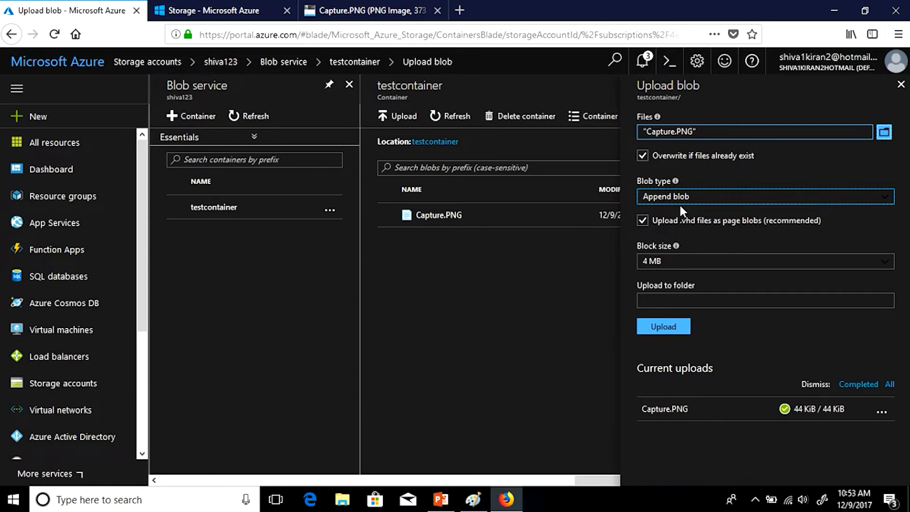
- Review the Blob type and Block size choices, then close the Upload blob blade without uploading
left_click(663, 199)
left_click(662, 199)
left_click(660, 264)
left_click(661, 265)
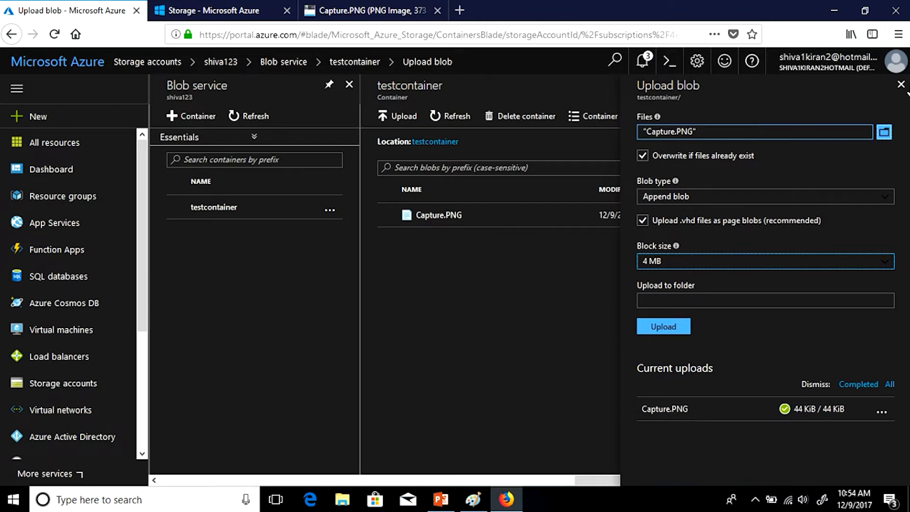
left_click(900, 85)
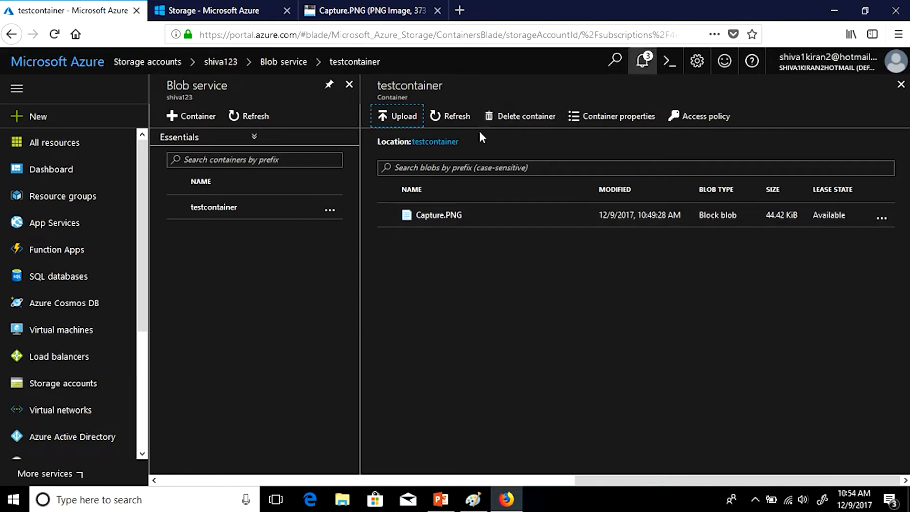
- Start a new container, keep access Private and cancel it, then switch from Firefox to PowerPoint
left_click(173, 117)
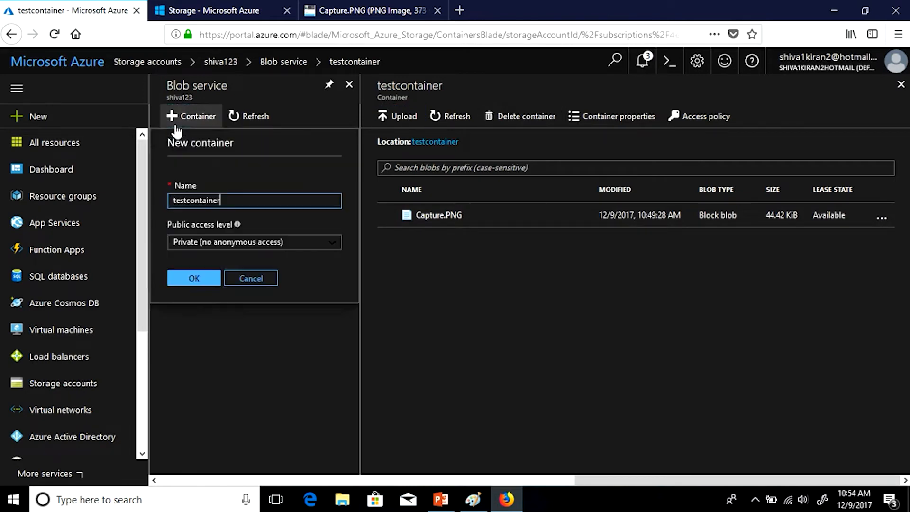
left_click(257, 247)
left_click(259, 258)
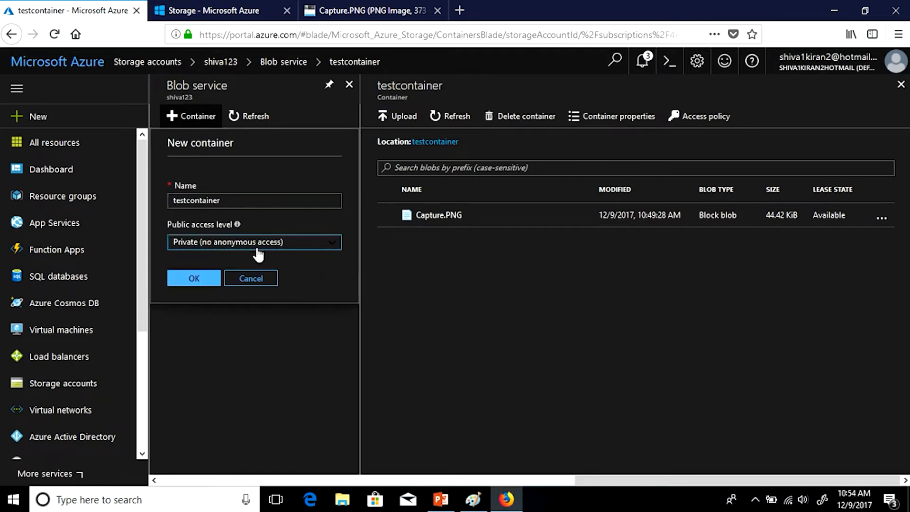
left_click(256, 280)
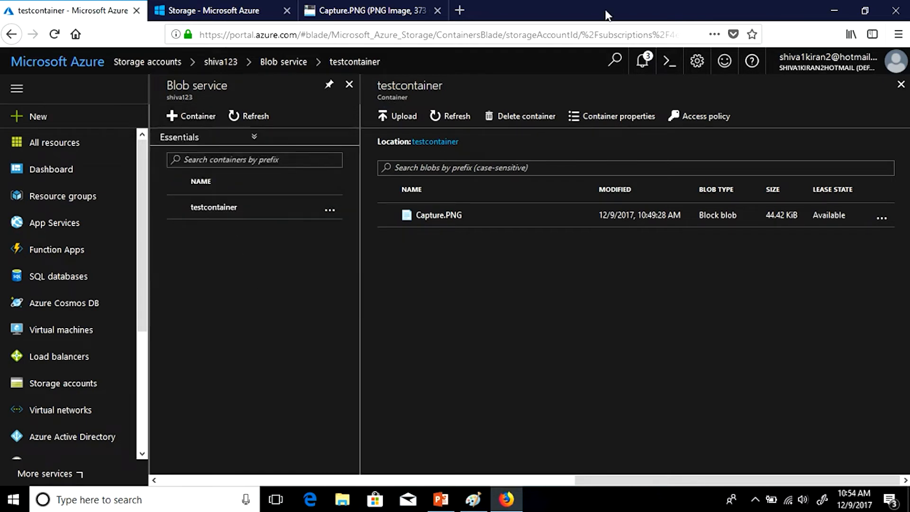
left_click(834, 11)
left_click(441, 499)
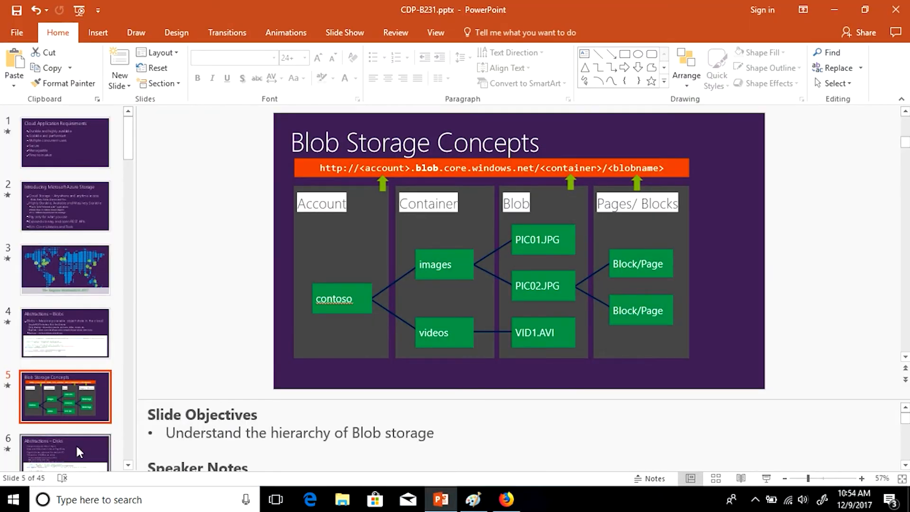
- Show slide 6 'Abstractions – Disks' in PowerPoint, then bring the blank Paint canvas forward
left_click(78, 452)
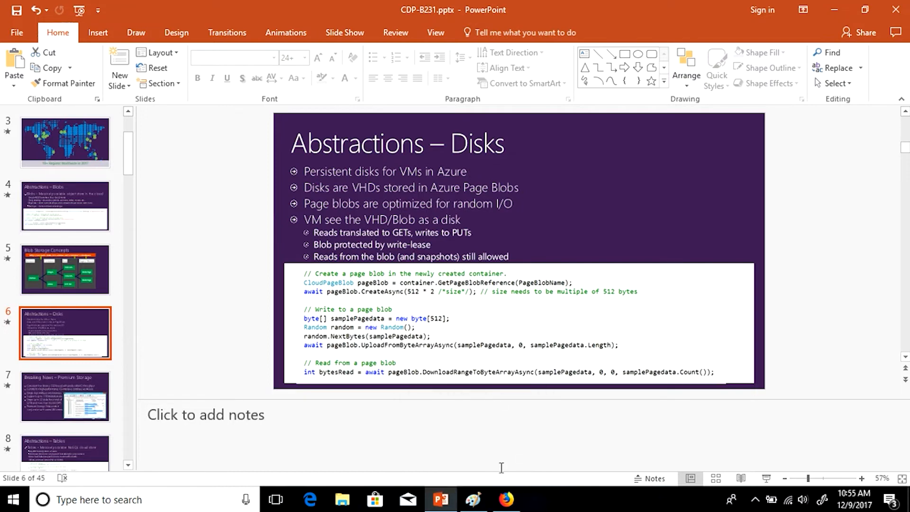
left_click(474, 498)
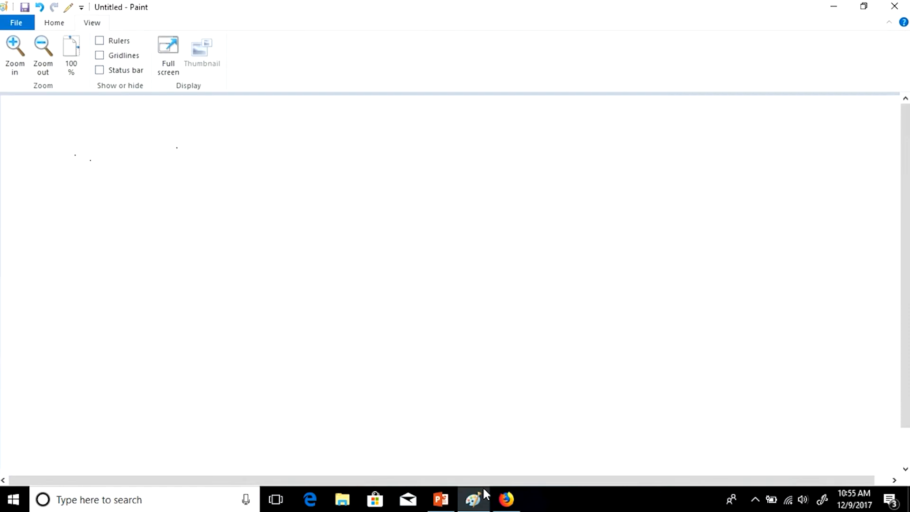
- Toggle Paint's full-screen view on and off and select the black Pencil tool
key("F11")
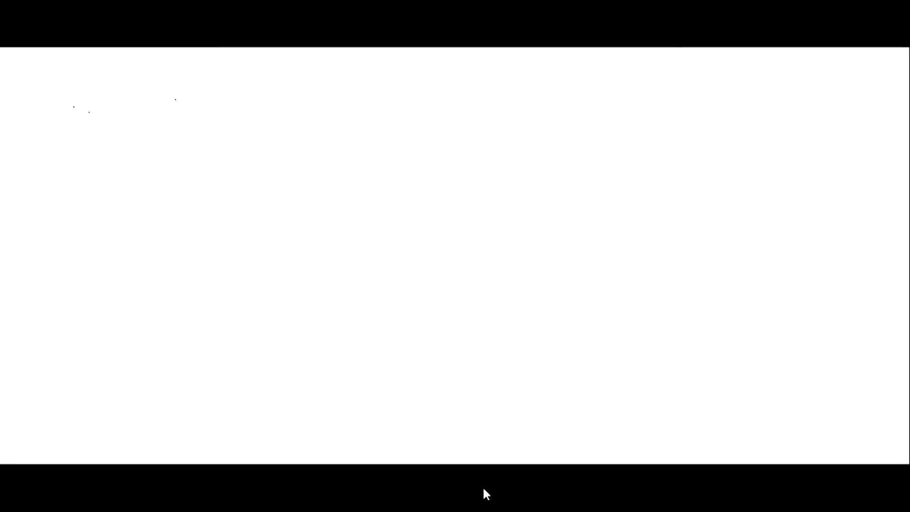
key("Escape")
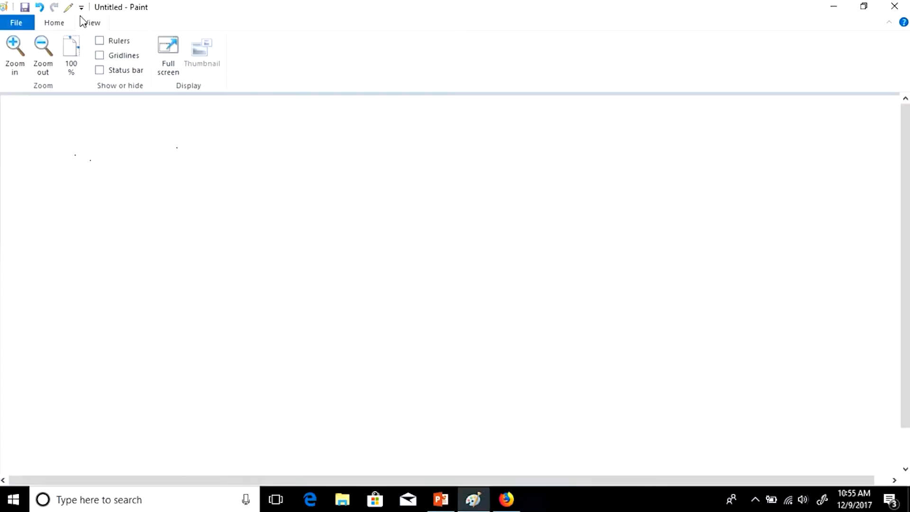
left_click(175, 70)
key("Escape")
left_click(58, 24)
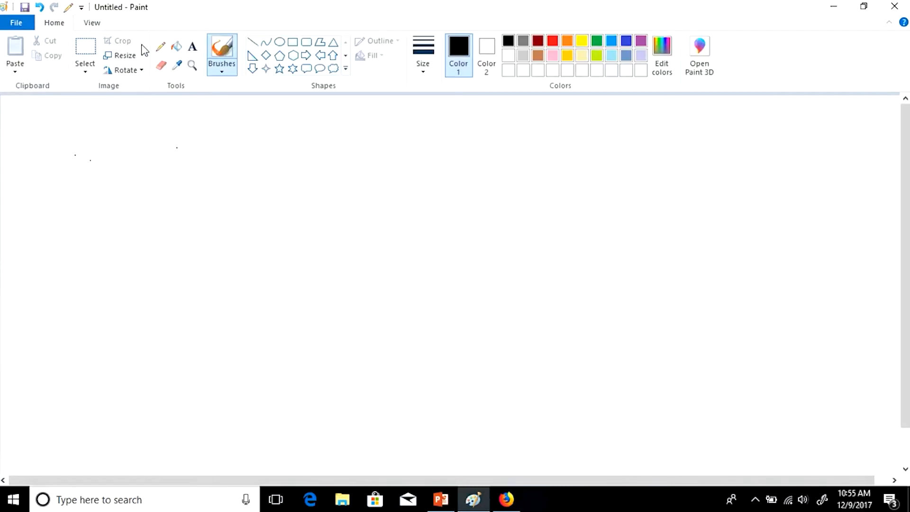
left_click(161, 46)
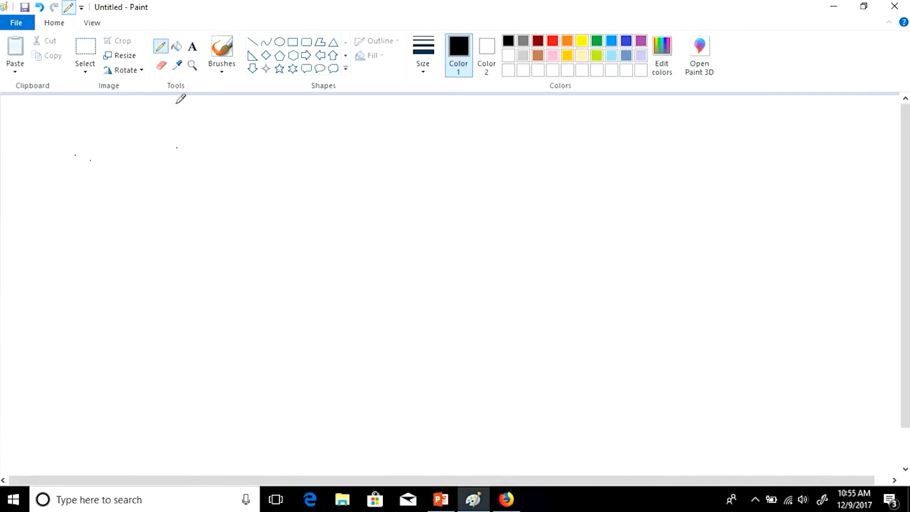
key("F11")
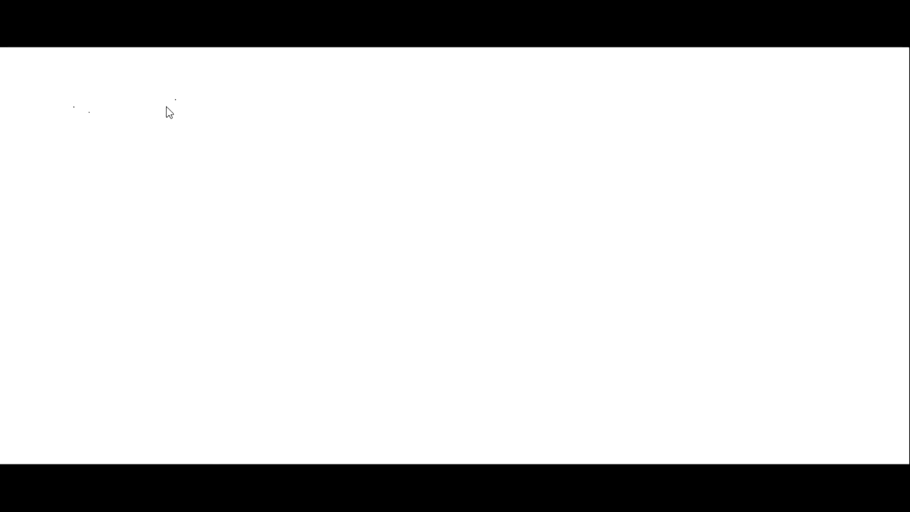
key("Escape")
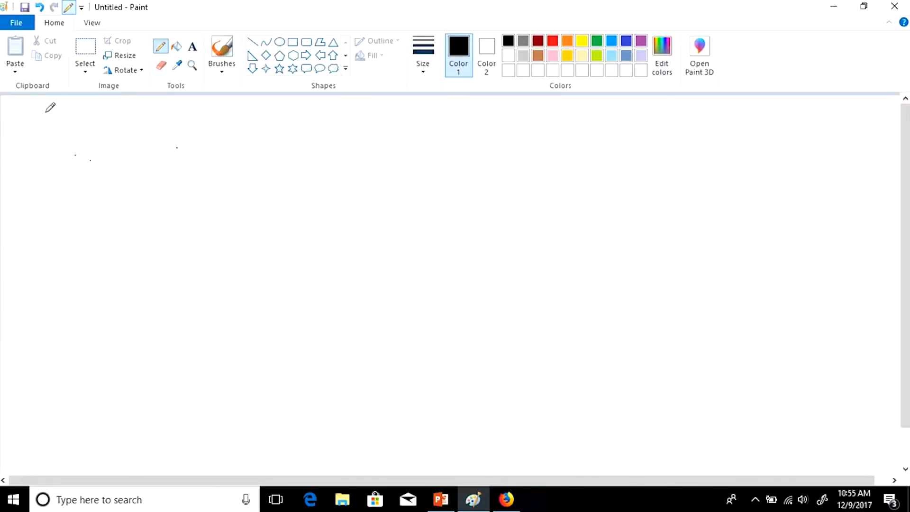
- Handwrite the heading '2 types in Azure storage' with a thicker pencil and underline it
mouse_move(75, 109)
left_mouse_down()
mouse_move(121, 109)
mouse_move(141, 122)
mouse_move(168, 102)
mouse_move(194, 105)
left_mouse_up()
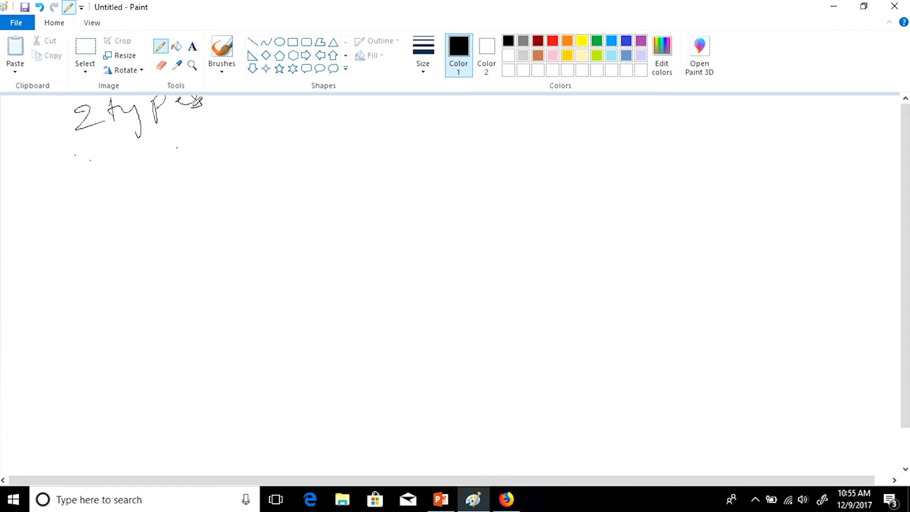
left_click(422, 71)
left_click(432, 151)
left_click(142, 162)
mouse_move(142, 172)
left_mouse_down()
mouse_move(143, 179)
mouse_move(177, 177)
left_mouse_up()
mouse_move(205, 144)
left_mouse_down()
mouse_move(231, 158)
mouse_move(277, 142)
mouse_move(318, 141)
left_mouse_up()
mouse_move(340, 106)
left_mouse_down()
mouse_move(356, 129)
mouse_move(421, 99)
mouse_move(451, 105)
left_mouse_up()
left_click_drag(176, 209, 353, 157)
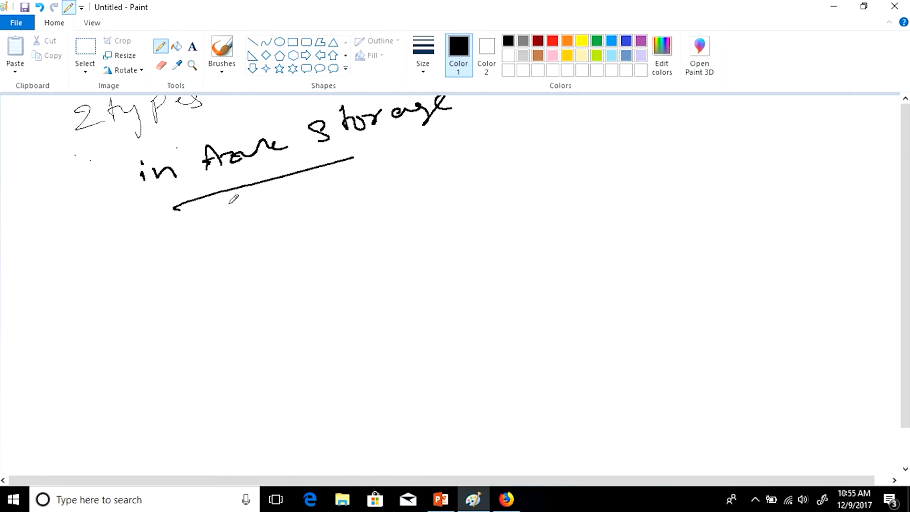
- Write 'unmanaged' and 'managed' either side of a divider, underline both, and start 'Azure storage' below
mouse_move(65, 271)
left_mouse_down()
mouse_move(125, 268)
mouse_move(254, 228)
left_mouse_up()
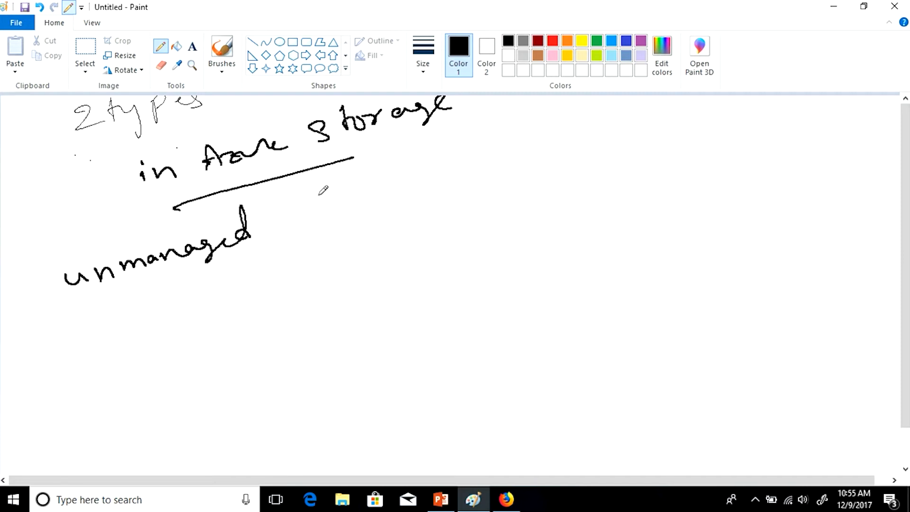
left_click_drag(274, 196, 364, 410)
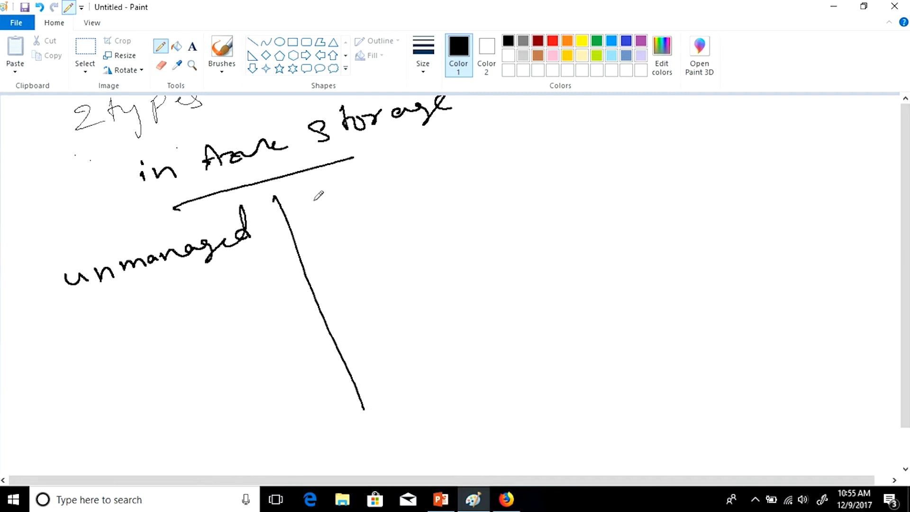
mouse_move(318, 208)
left_mouse_down()
mouse_move(349, 189)
mouse_move(438, 172)
left_mouse_up()
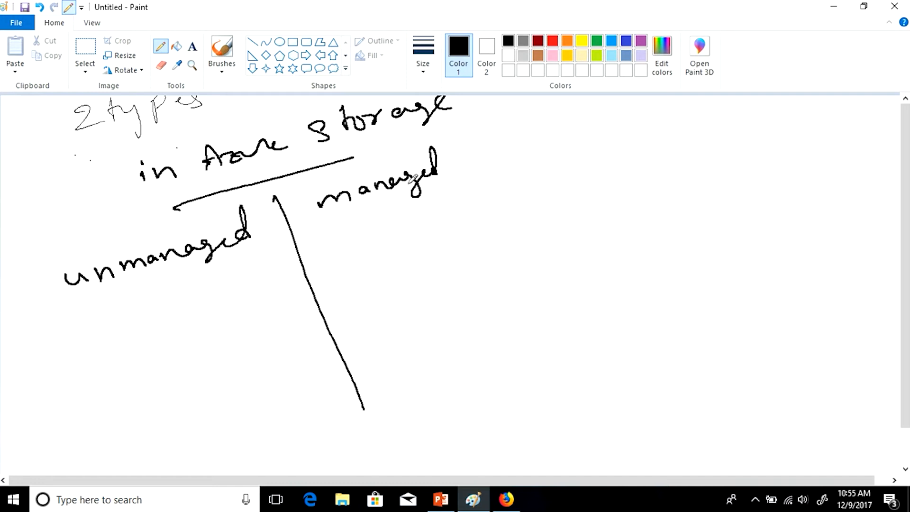
left_click_drag(119, 292, 250, 255)
left_click_drag(327, 218, 443, 186)
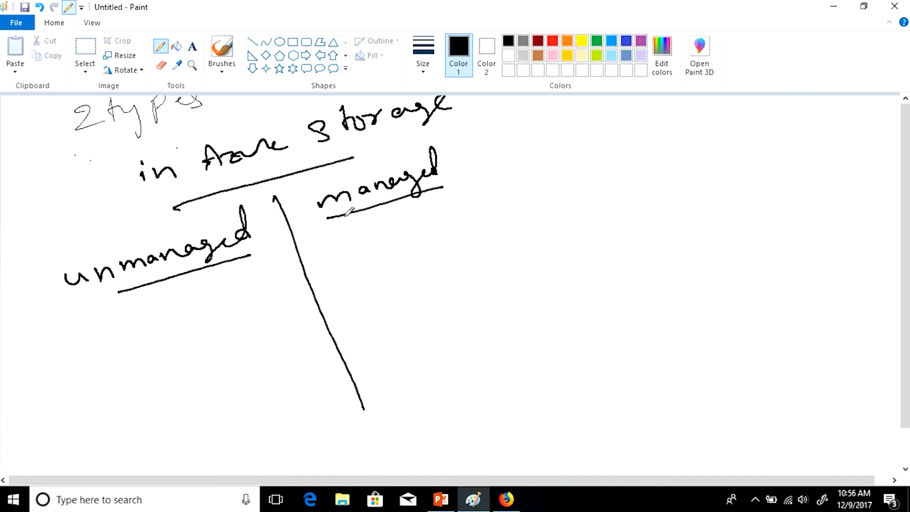
mouse_move(73, 369)
left_mouse_down()
mouse_move(77, 345)
mouse_move(93, 365)
mouse_move(186, 333)
left_mouse_up()
mouse_move(143, 382)
left_mouse_down()
mouse_move(141, 402)
mouse_move(236, 333)
mouse_move(240, 354)
left_mouse_up()
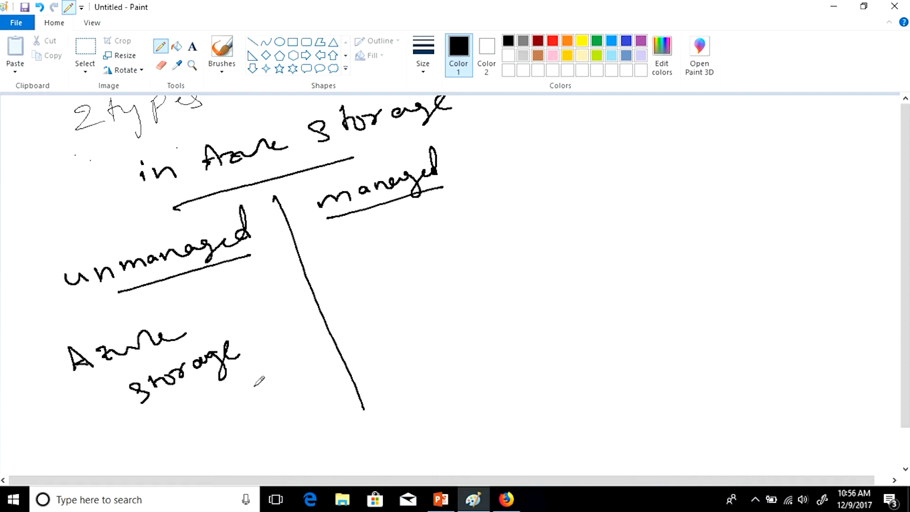
- Add 'Acc' under unmanaged and '(Individual disk (Vm))' under managed
left_click_drag(244, 390, 262, 377)
mouse_move(276, 364)
left_mouse_down()
mouse_move(275, 374)
mouse_move(290, 364)
left_mouse_up()
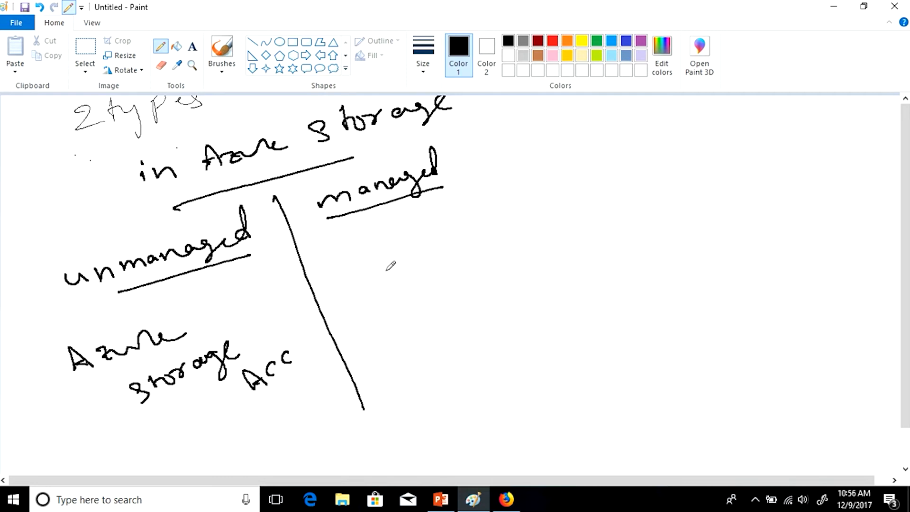
mouse_move(376, 272)
left_mouse_down()
mouse_move(401, 273)
mouse_move(404, 245)
mouse_move(418, 259)
mouse_move(456, 228)
mouse_move(474, 225)
mouse_move(475, 204)
mouse_move(518, 176)
mouse_move(542, 184)
mouse_move(567, 172)
mouse_move(565, 184)
left_mouse_up()
left_click_drag(431, 273, 531, 230)
mouse_move(469, 265)
left_mouse_down()
mouse_move(514, 257)
mouse_move(521, 266)
mouse_move(476, 298)
left_mouse_up()
left_click_drag(518, 241, 529, 261)
mouse_move(354, 252)
left_mouse_down()
mouse_move(364, 292)
mouse_move(383, 297)
left_mouse_up()
mouse_move(540, 164)
left_mouse_down()
mouse_move(590, 179)
mouse_move(578, 208)
left_mouse_up()
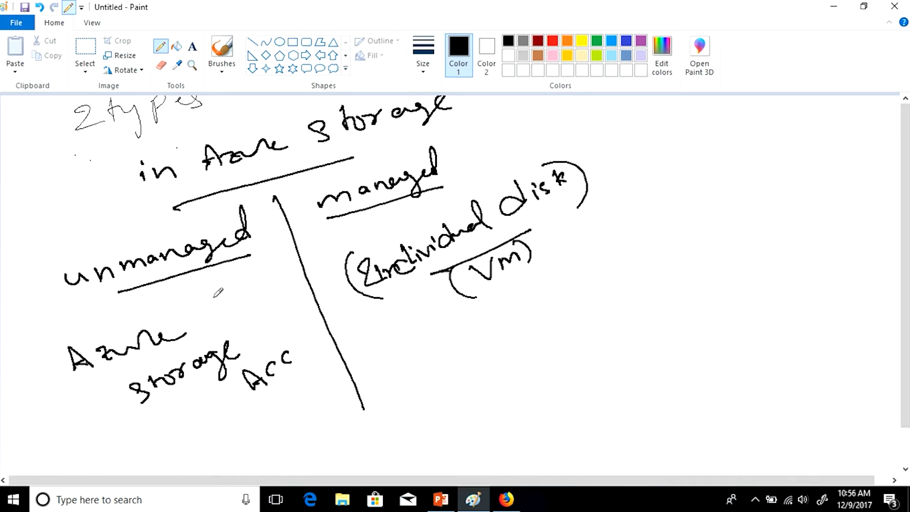
- Wrap '(Azure storage Acc)' in parentheses and draw check marks beside managed
left_click_drag(60, 344, 83, 393)
left_click_drag(256, 327, 326, 373)
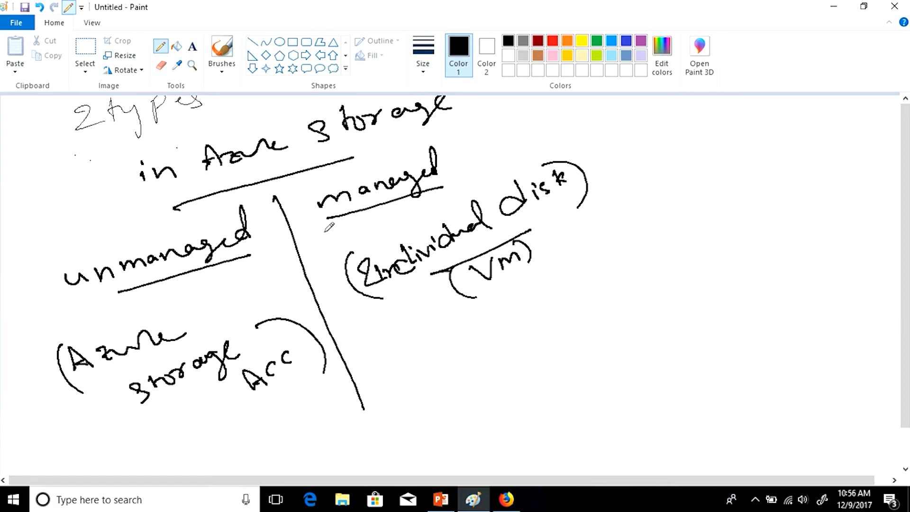
left_click_drag(302, 200, 319, 167)
left_click_drag(352, 232, 317, 327)
left_click_drag(323, 252, 309, 287)
mouse_move(327, 261)
left_mouse_down()
mouse_move(334, 270)
mouse_move(342, 250)
left_mouse_up()
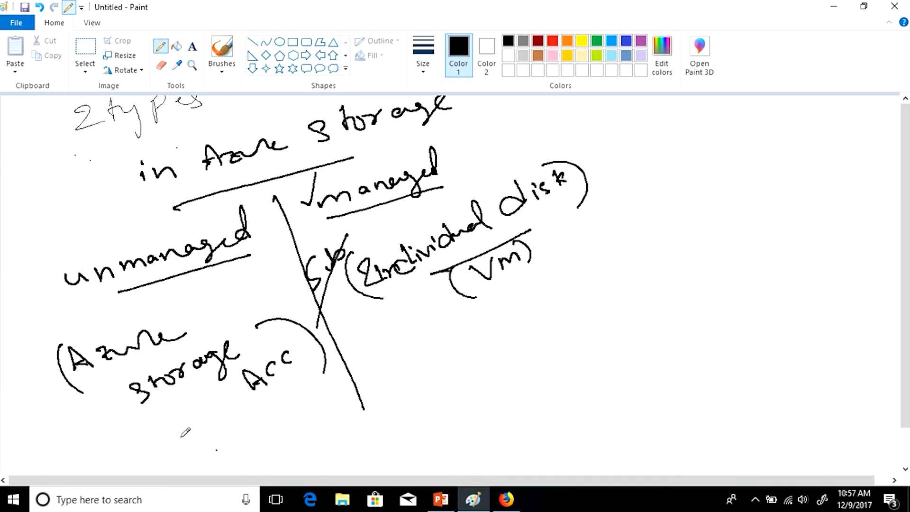
- Split both branches into Std and Prem with curved lines and short dividers
left_click_drag(157, 443, 318, 375)
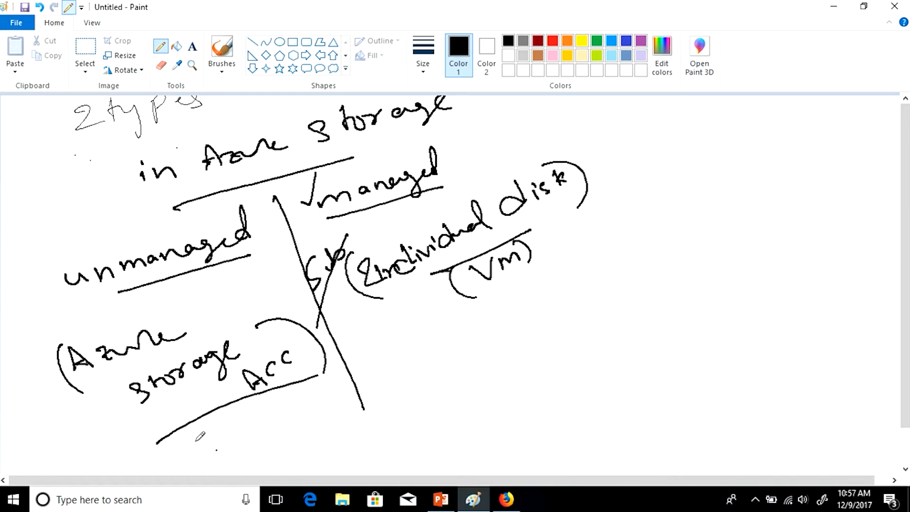
mouse_move(203, 430)
left_mouse_down()
mouse_move(199, 451)
mouse_move(222, 441)
mouse_move(232, 415)
mouse_move(252, 448)
mouse_move(278, 406)
mouse_move(319, 388)
left_mouse_up()
left_click_drag(373, 334, 540, 270)
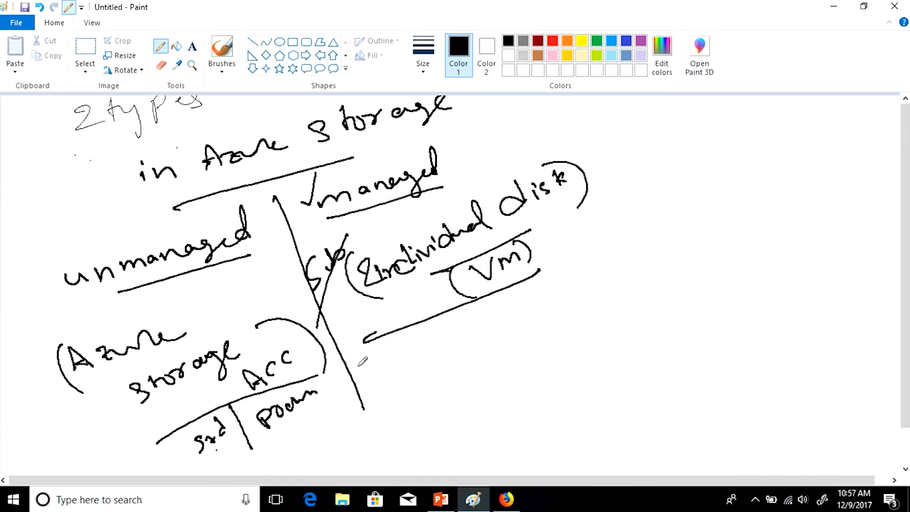
left_click_drag(458, 314, 471, 339)
mouse_move(387, 357)
left_mouse_down()
mouse_move(378, 374)
mouse_move(427, 347)
left_mouse_up()
mouse_move(485, 307)
left_mouse_down()
mouse_move(489, 318)
mouse_move(546, 299)
left_mouse_up()
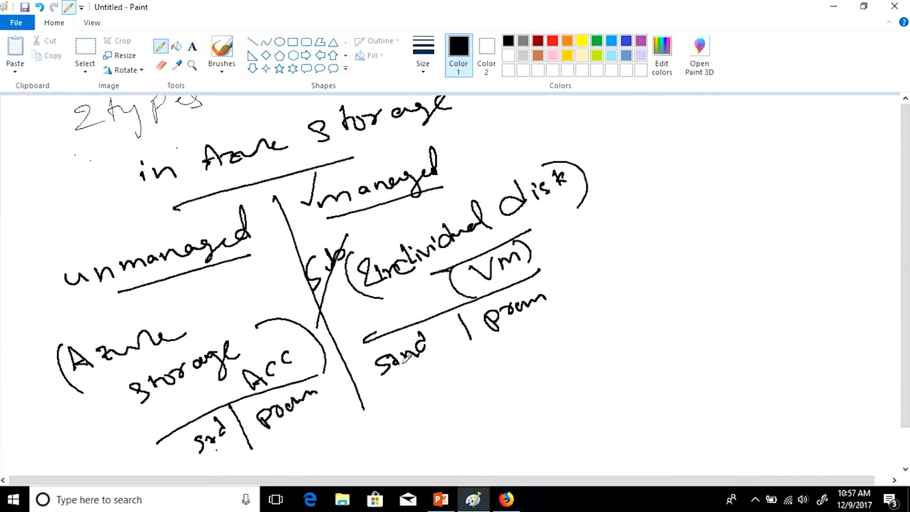
left_click_drag(494, 326, 553, 305)
- Write SSD under each Prem and HDD under each Std
left_click_drag(280, 432, 346, 392)
mouse_move(318, 425)
left_mouse_down()
mouse_move(306, 444)
mouse_move(356, 413)
left_mouse_up()
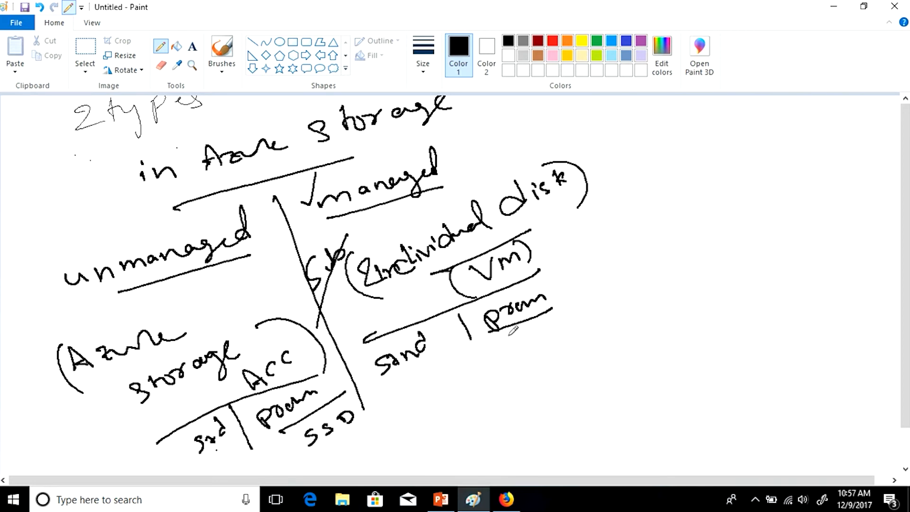
mouse_move(518, 337)
left_mouse_down()
mouse_move(513, 344)
mouse_move(527, 330)
mouse_move(535, 341)
left_mouse_up()
left_click_drag(386, 386, 445, 357)
left_click_drag(391, 403, 435, 379)
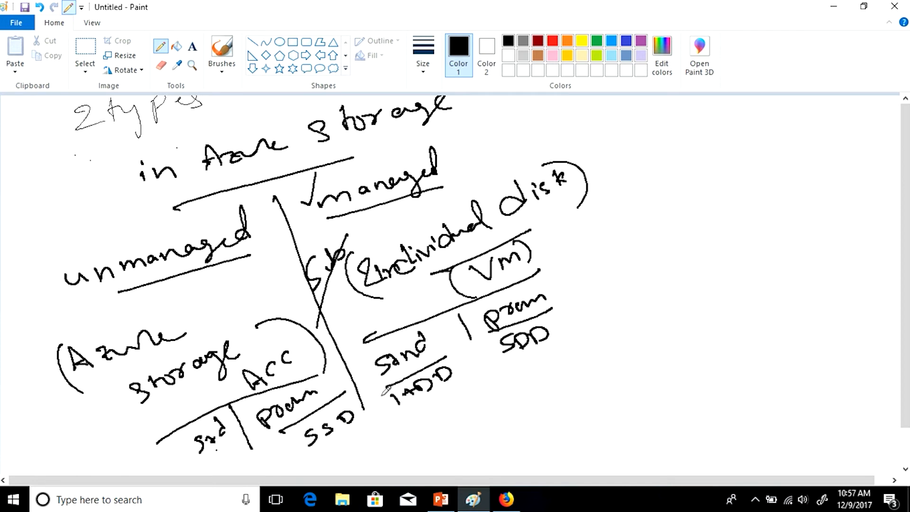
left_click_drag(205, 472, 230, 452)
mouse_move(227, 472)
left_mouse_down()
mouse_move(246, 448)
mouse_move(250, 454)
left_mouse_up()
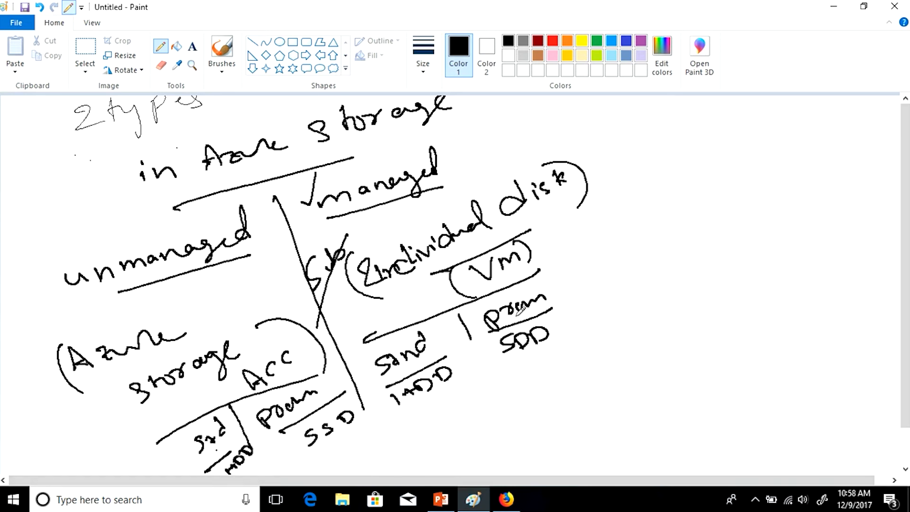
- Tick the Prem options, then move PowerPoint to slide 7 'Breaking News – Premium Storage'
left_click_drag(554, 295, 569, 266)
left_click_drag(324, 378, 334, 371)
key("alt+Tab")
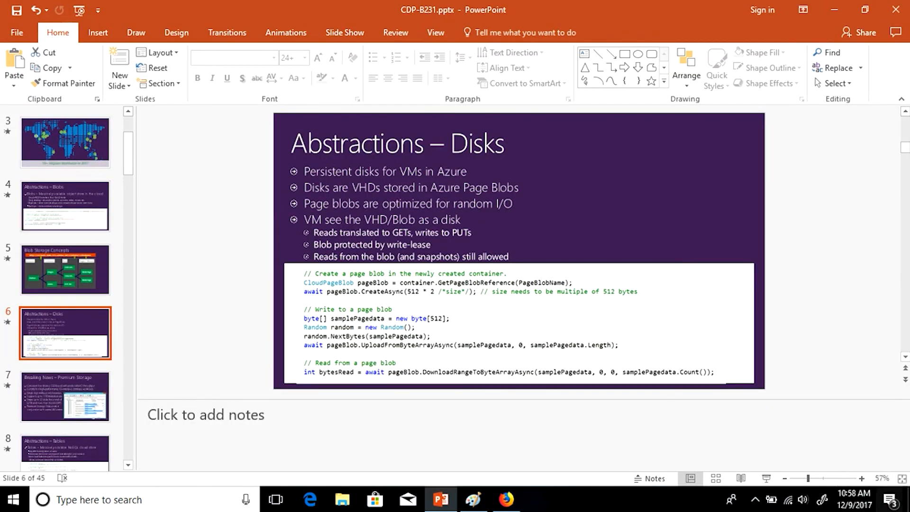
key("Down")
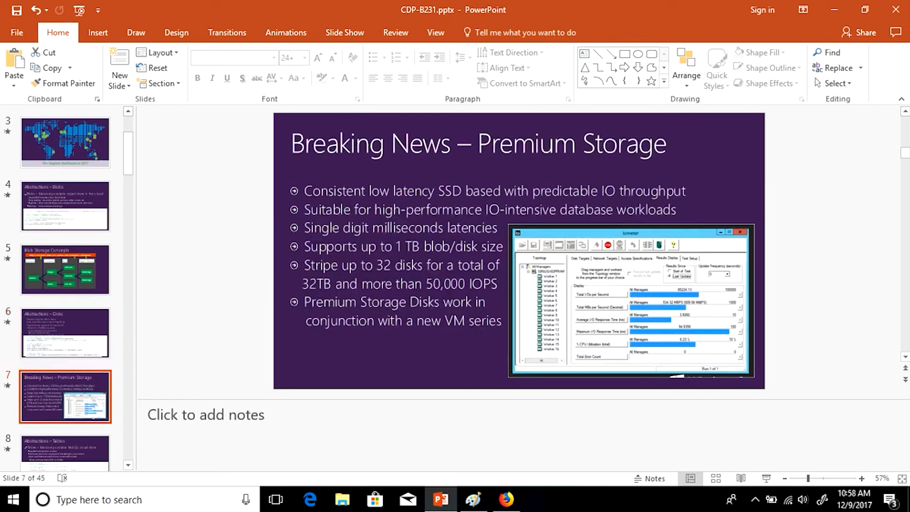